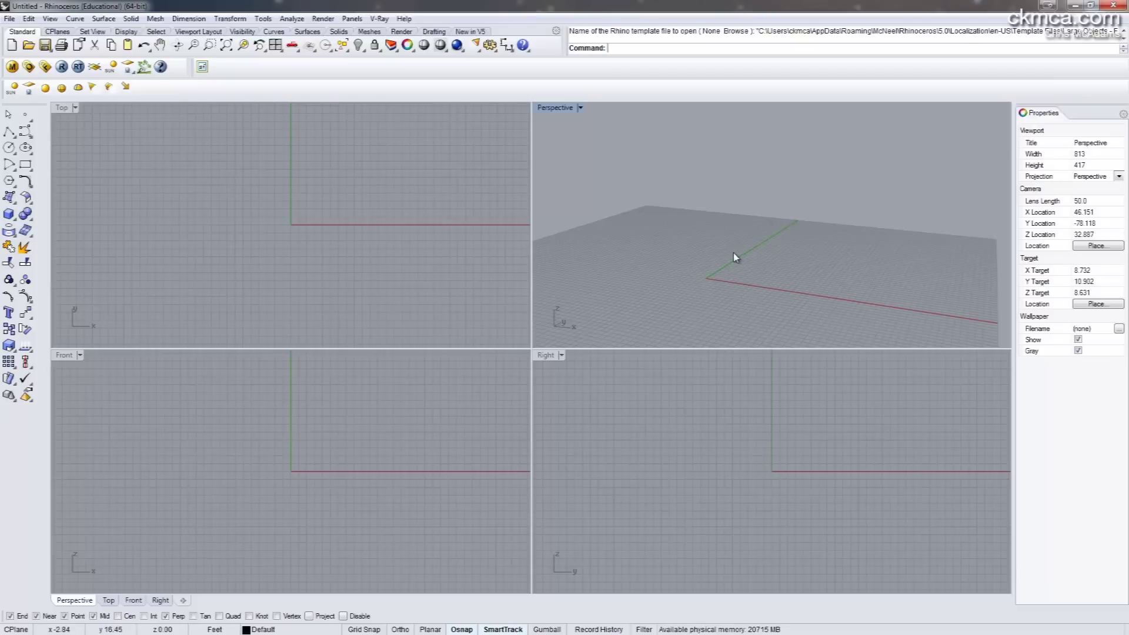
{"action": "right_click_drag", "start_coordinate": [720, 250], "coordinate": [774, 265]}
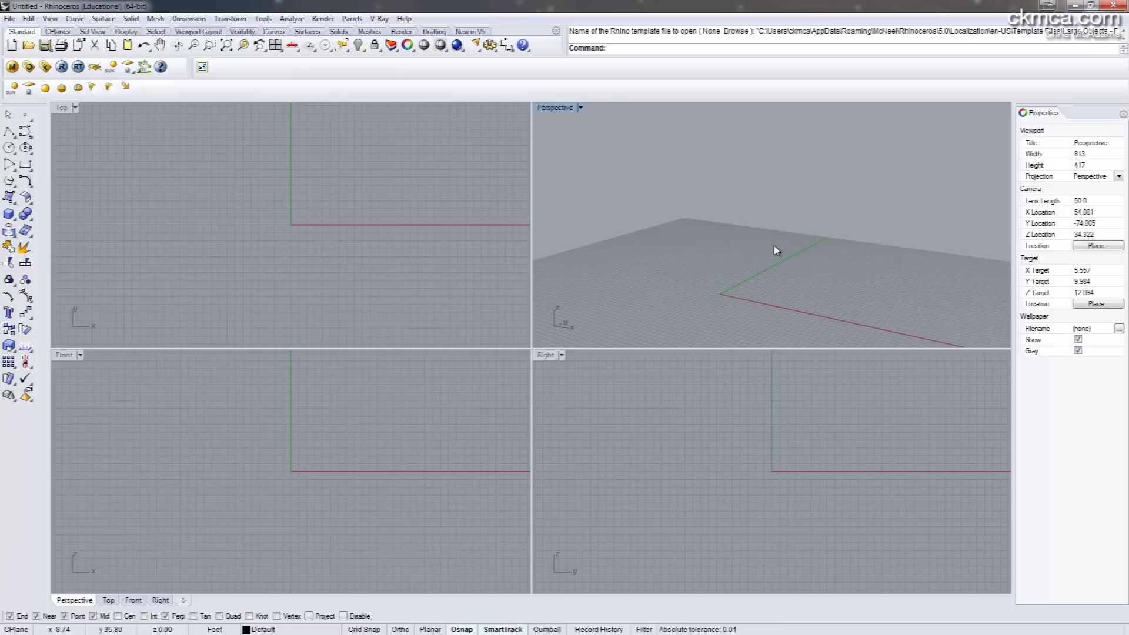
{"action": "right_click_drag", "start_coordinate": [773, 230], "coordinate": [762, 271]}
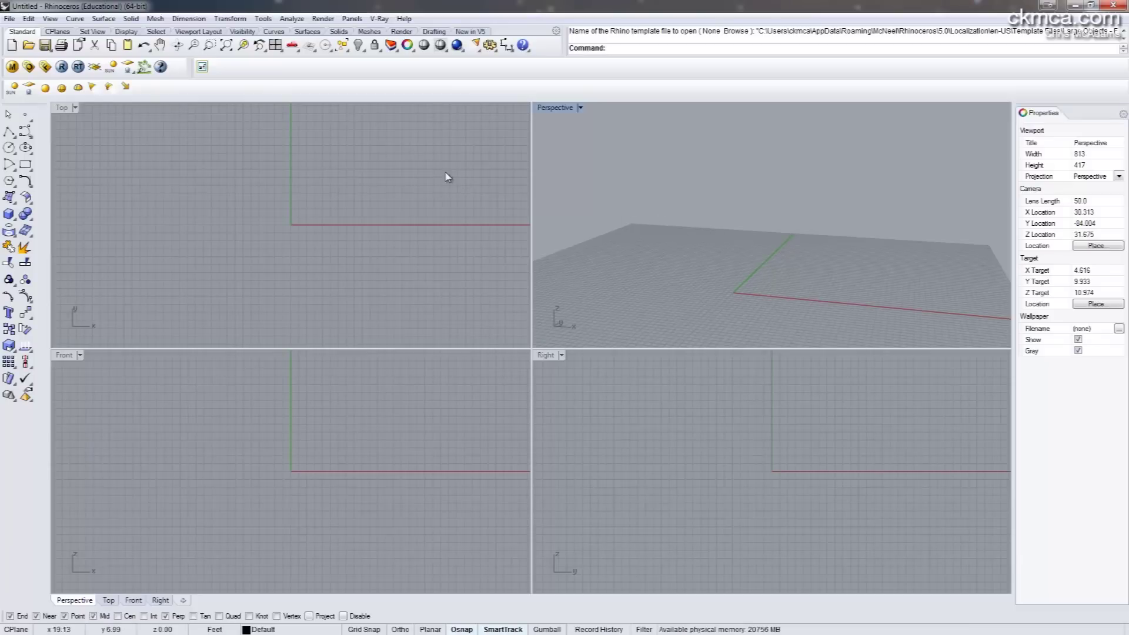
{"action": "mouse_move", "coordinate": [748, 255]}
{"action": "right_mouse_down"}
{"action": "mouse_move", "coordinate": [738, 253]}
{"action": "mouse_move", "coordinate": [756, 253]}
{"action": "right_mouse_up"}
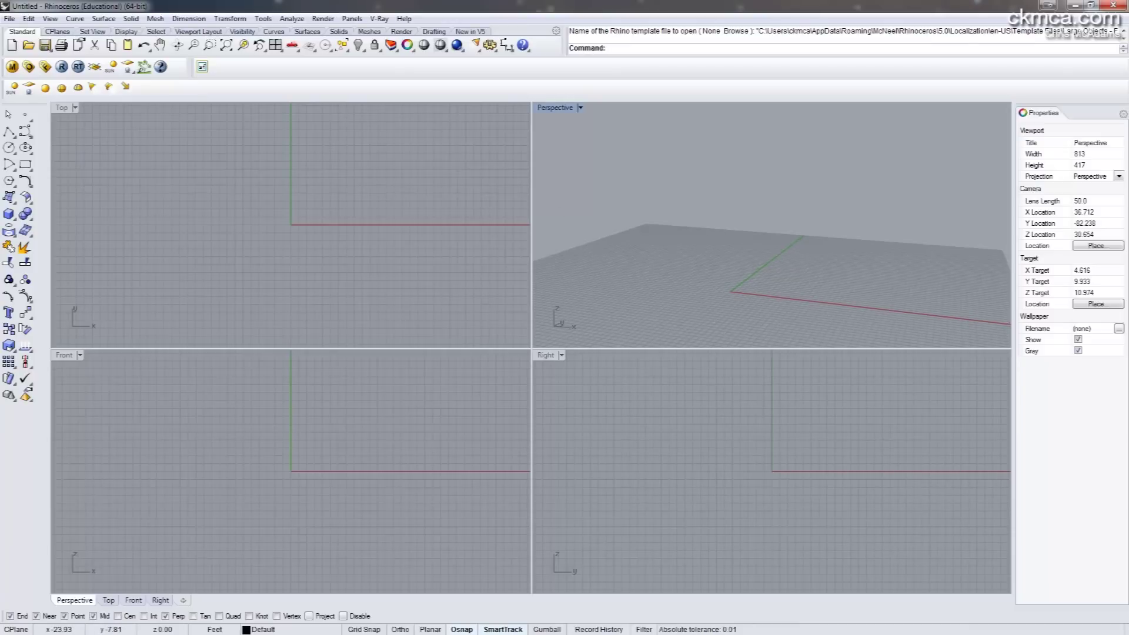
{"action": "left_click_drag", "start_coordinate": [447, 246], "coordinate": [352, 190]}
{"action": "left_click", "coordinate": [405, 278]}
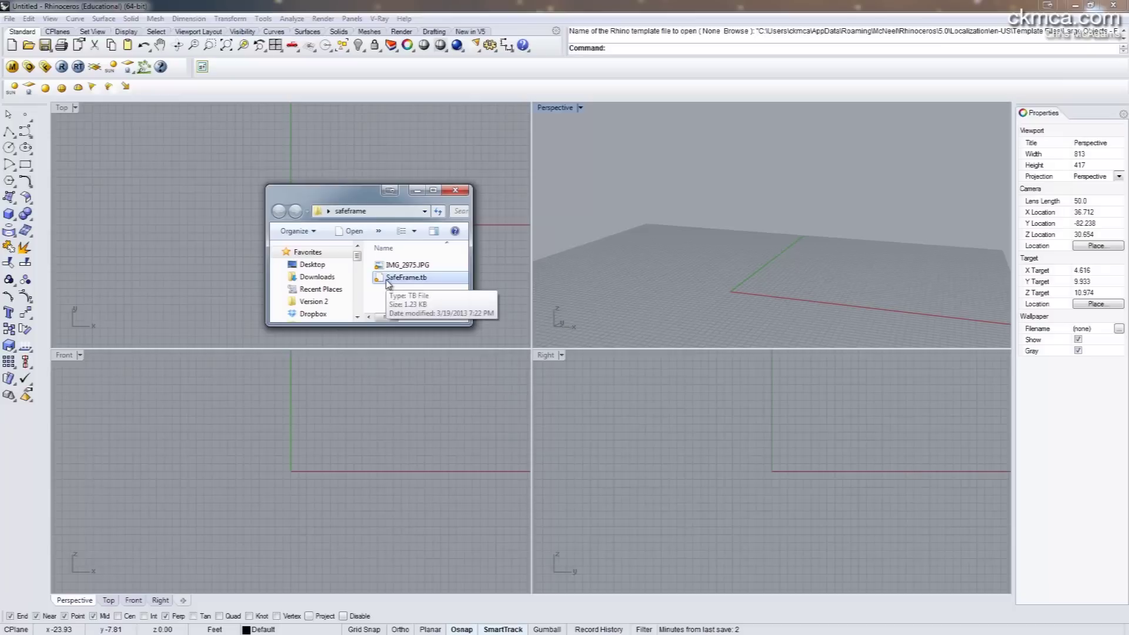
{"action": "left_click_drag", "start_coordinate": [374, 189], "coordinate": [0, 185]}
{"action": "left_click", "coordinate": [176, 76]}
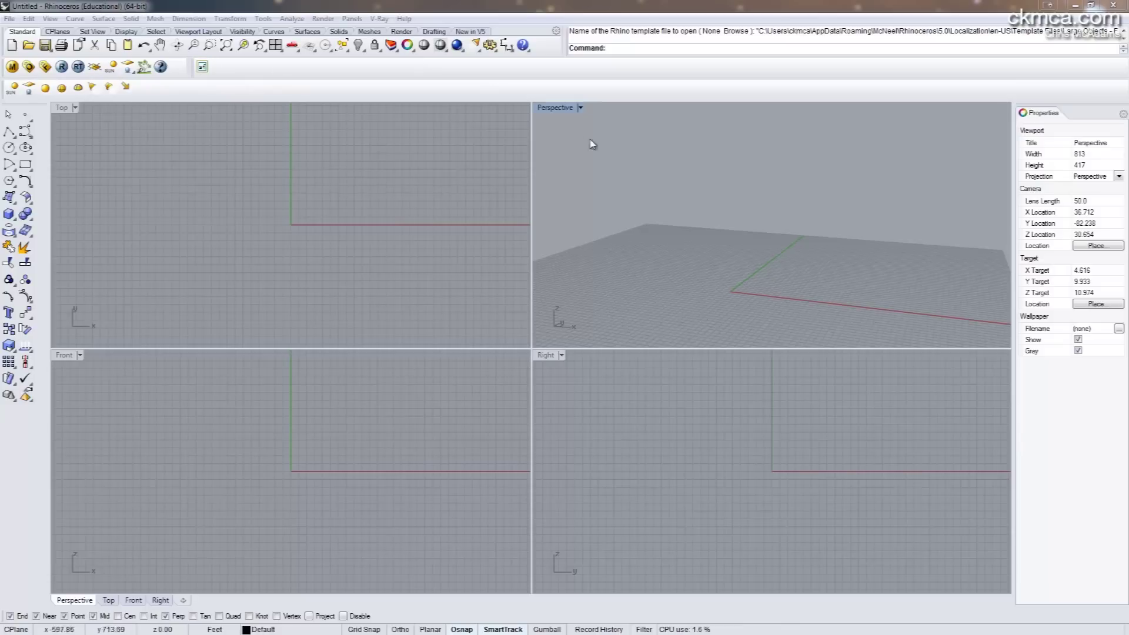
Step: Set IMG_2975.JPG from the safeframe folder as the wallpaper of the Perspective viewport
{"action": "right_click_drag", "start_coordinate": [764, 241], "coordinate": [745, 241]}
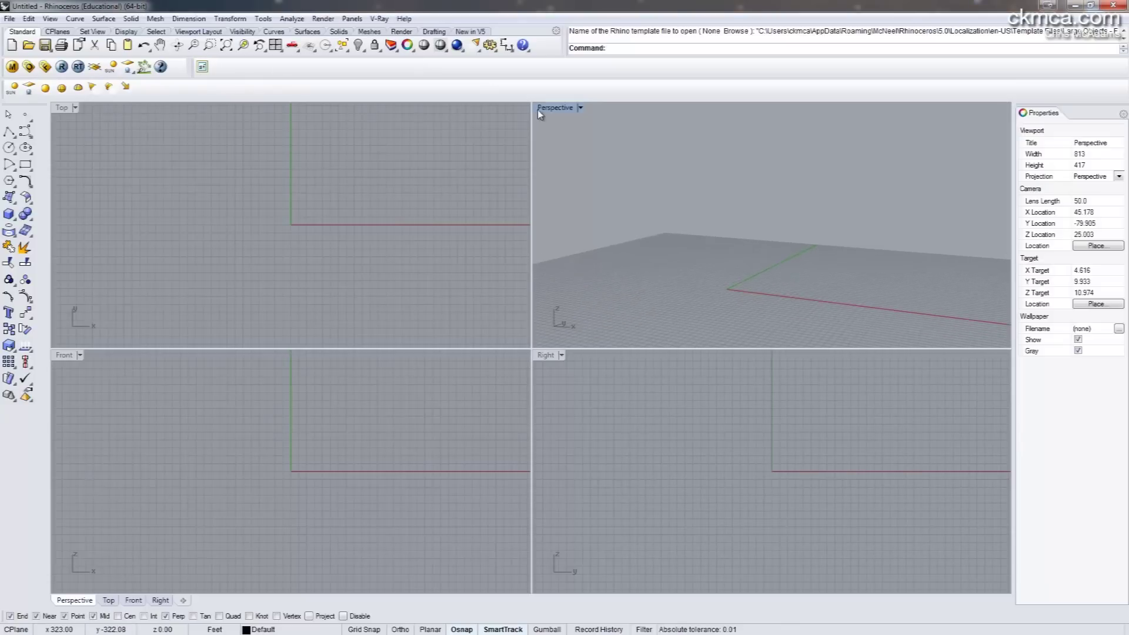
{"action": "left_click", "coordinate": [553, 110]}
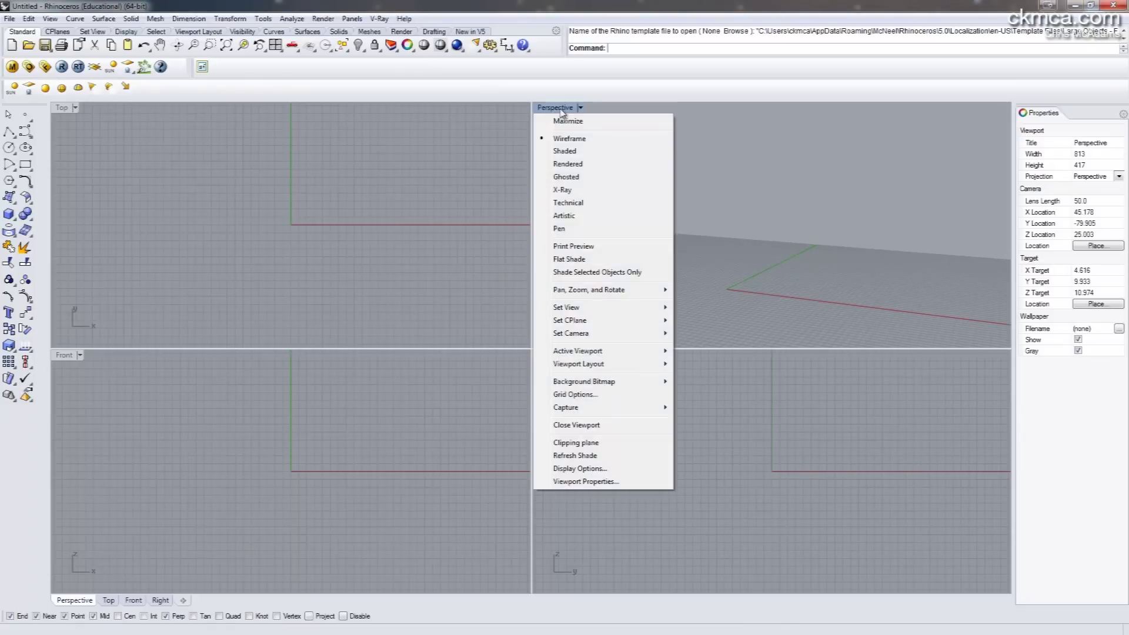
{"action": "left_click", "coordinate": [609, 482]}
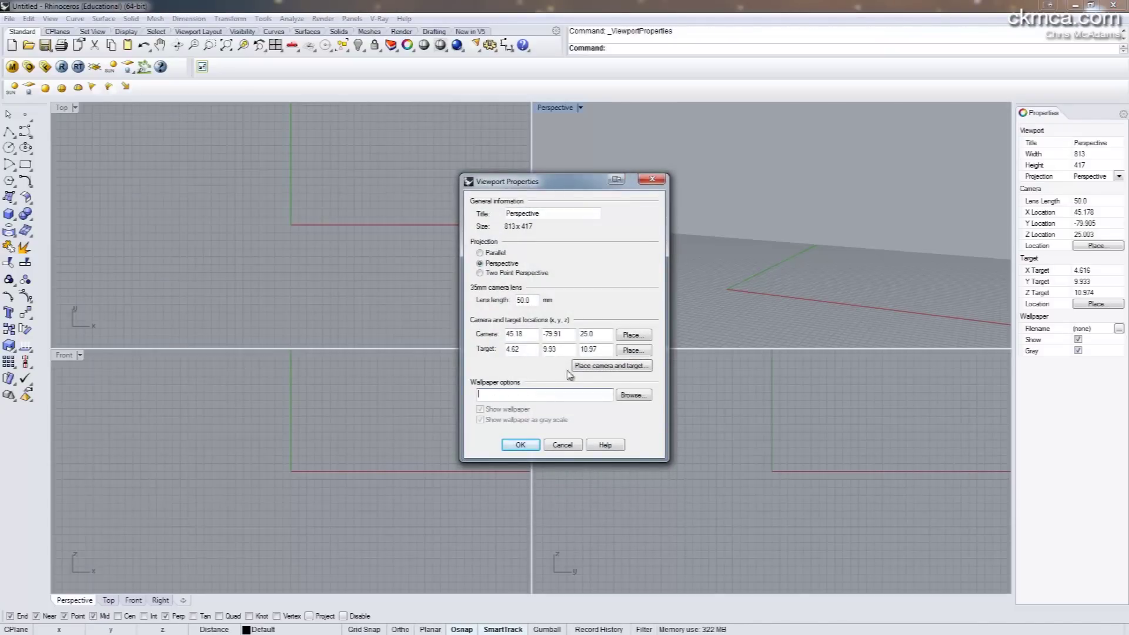
{"action": "left_click", "coordinate": [632, 395]}
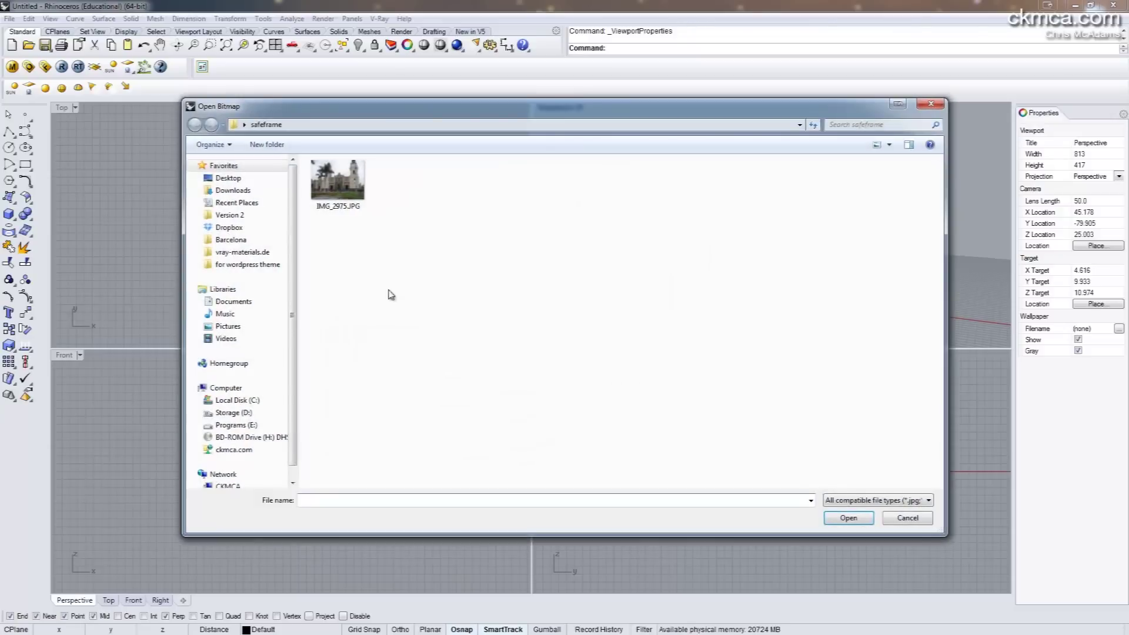
{"action": "left_click", "coordinate": [355, 195]}
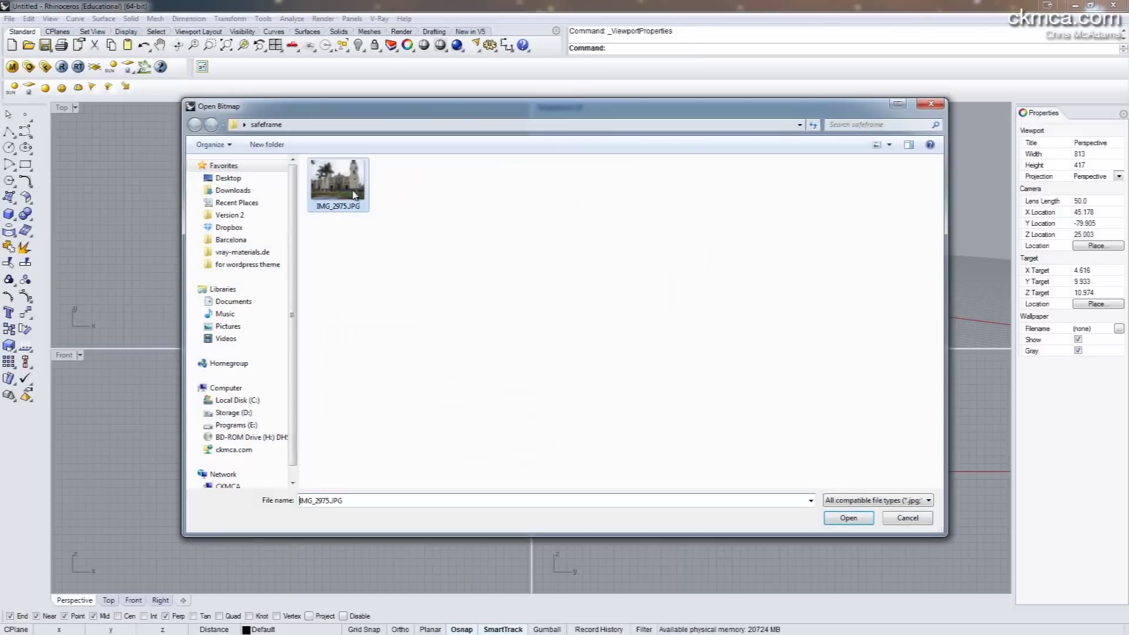
{"action": "left_click", "coordinate": [848, 517]}
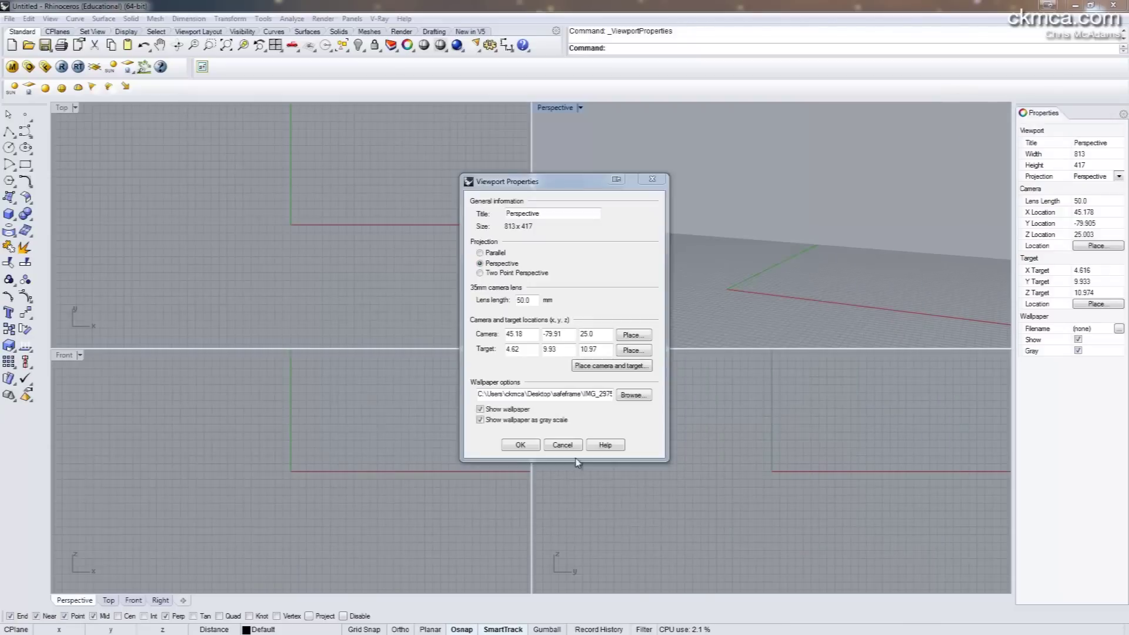
{"action": "left_click", "coordinate": [521, 445]}
{"action": "right_click_drag", "start_coordinate": [581, 189], "coordinate": [796, 259]}
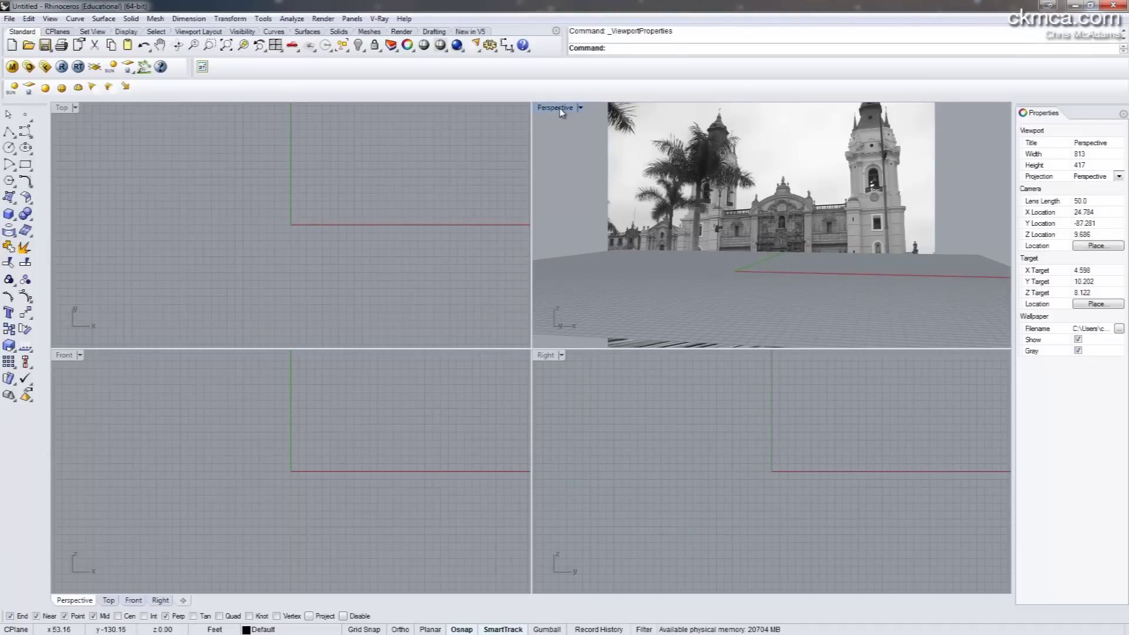
{"action": "right_click_drag", "start_coordinate": [568, 127], "coordinate": [827, 309]}
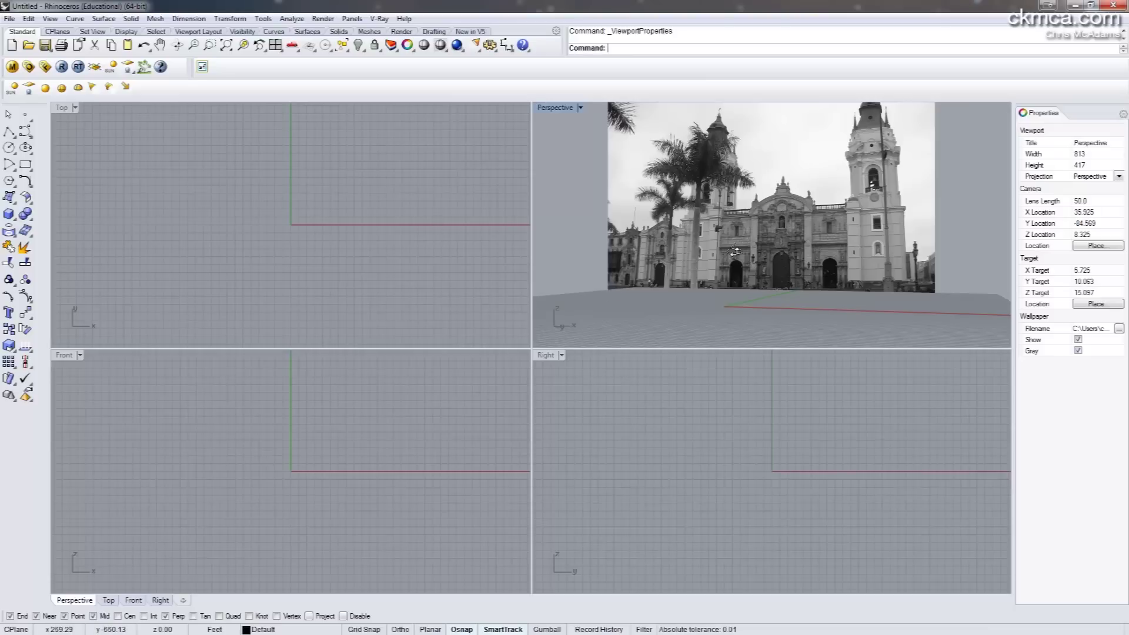
{"action": "right_click_drag", "start_coordinate": [735, 254], "coordinate": [732, 250]}
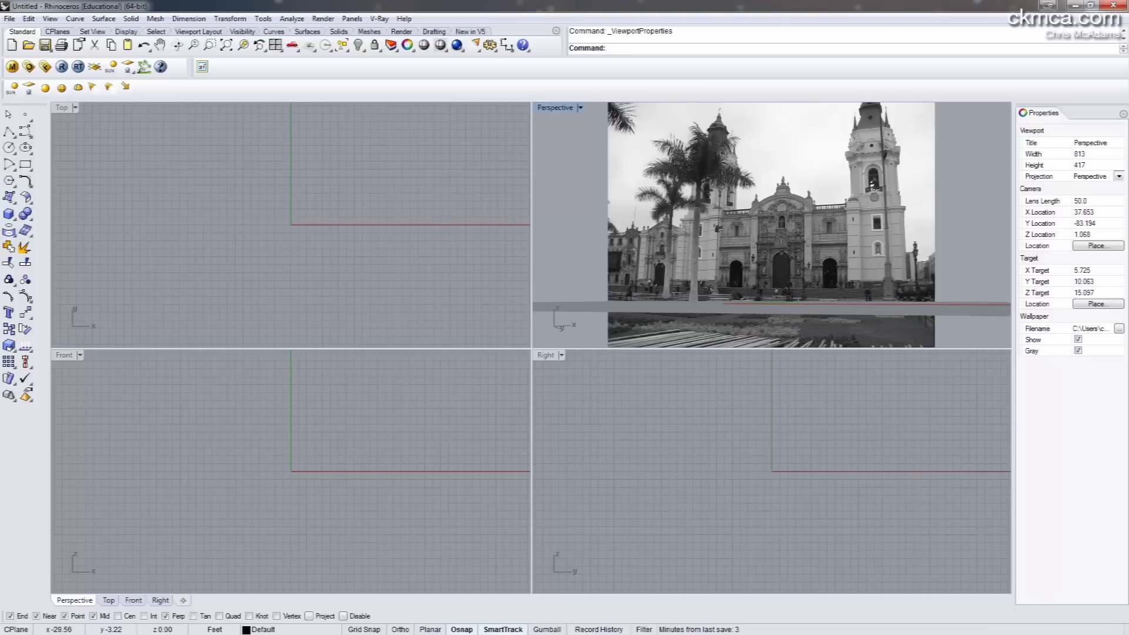
Step: Look up the pixel dimensions of IMG_2975.JPG in its file details and return to the model
{"action": "key", "text": "alt+Tab"}
{"action": "right_click", "coordinate": [477, 264]}
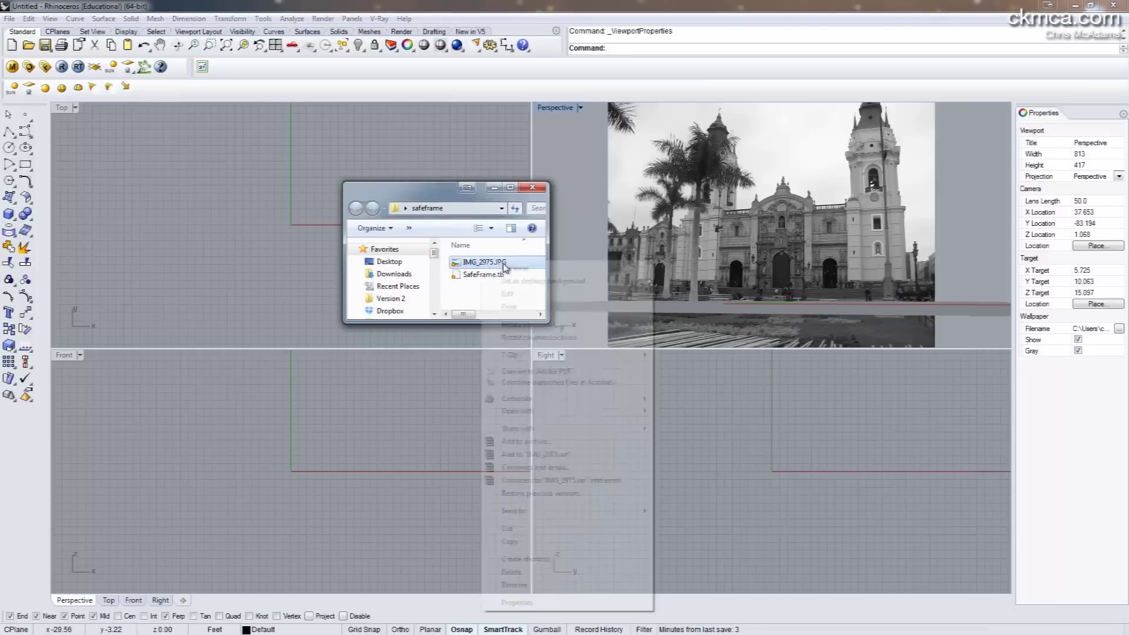
{"action": "left_click", "coordinate": [515, 602]}
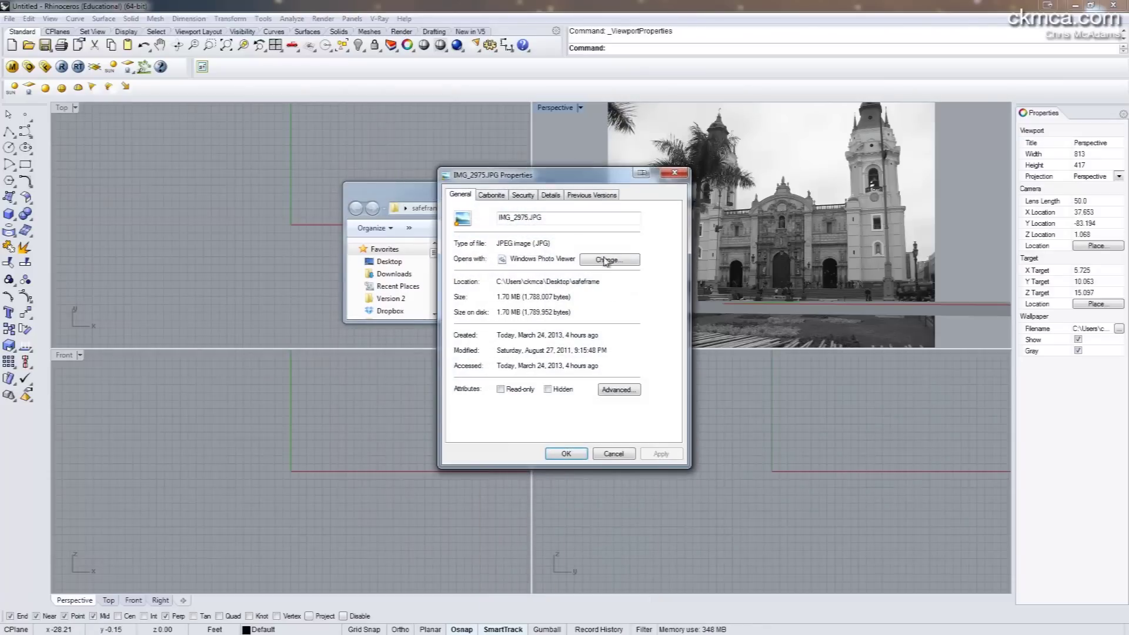
{"action": "left_click", "coordinate": [551, 196]}
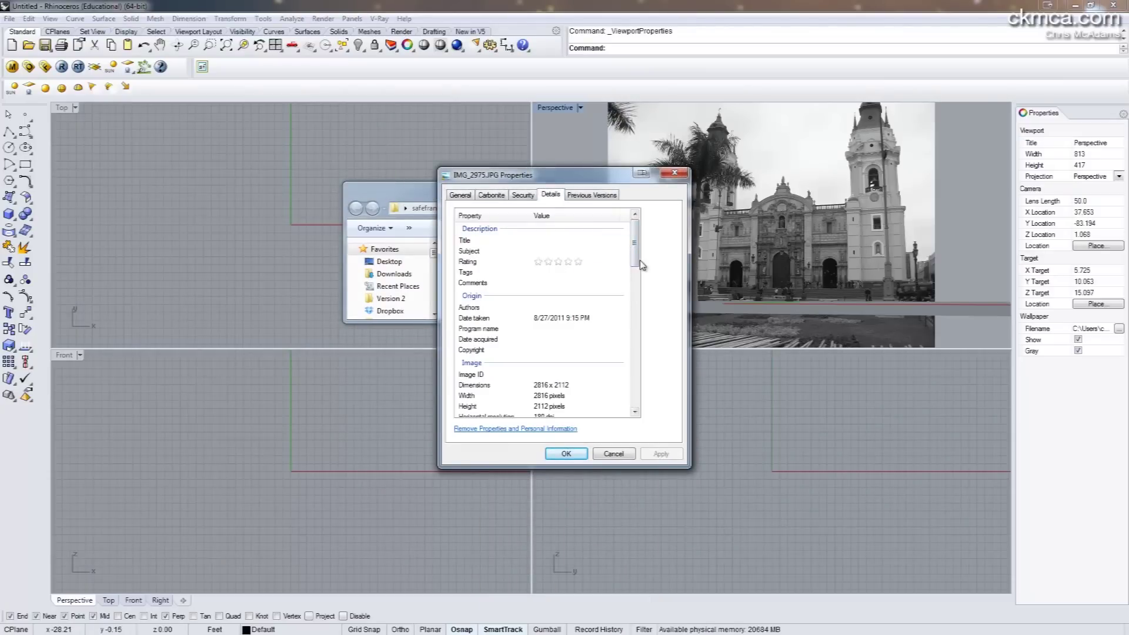
{"action": "scroll", "coordinate": [540, 334], "scroll_direction": "down", "scroll_amount": 2}
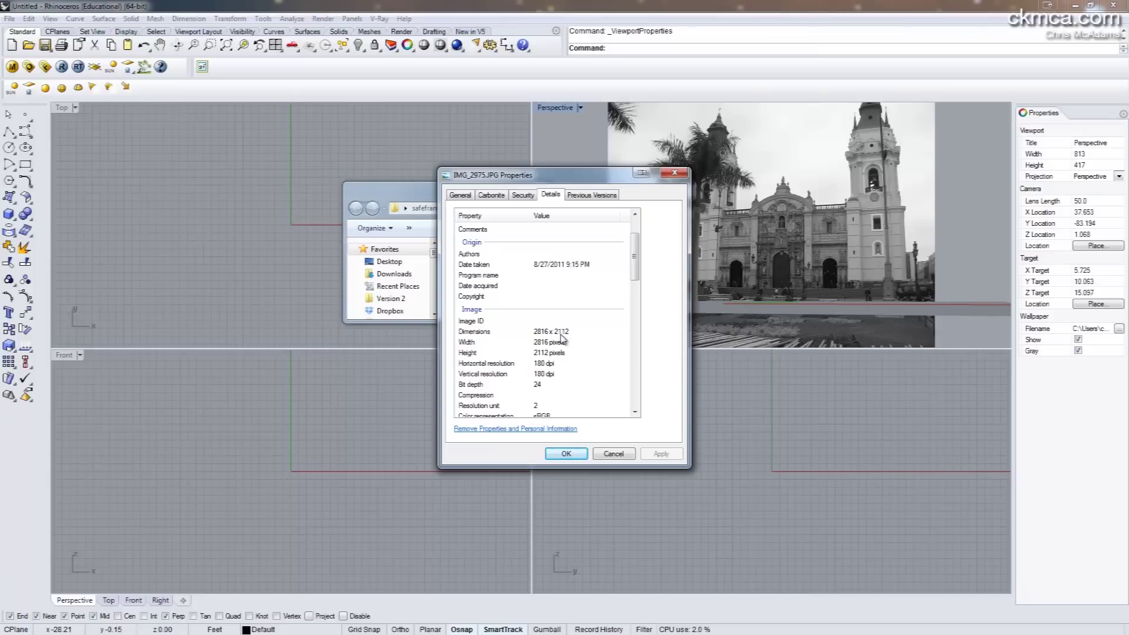
{"action": "left_click", "coordinate": [197, 167]}
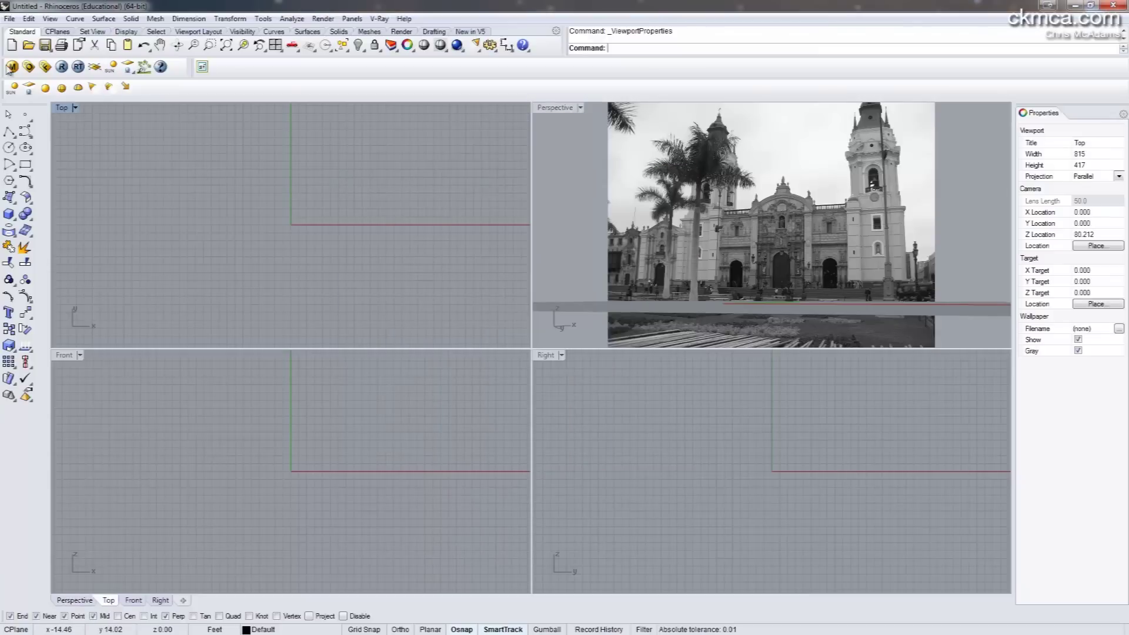
Step: Set the V-Ray render output size to 2816 wide by 2112 high and lock the image aspect
{"action": "left_click", "coordinate": [29, 66]}
{"action": "left_click", "coordinate": [331, 286]}
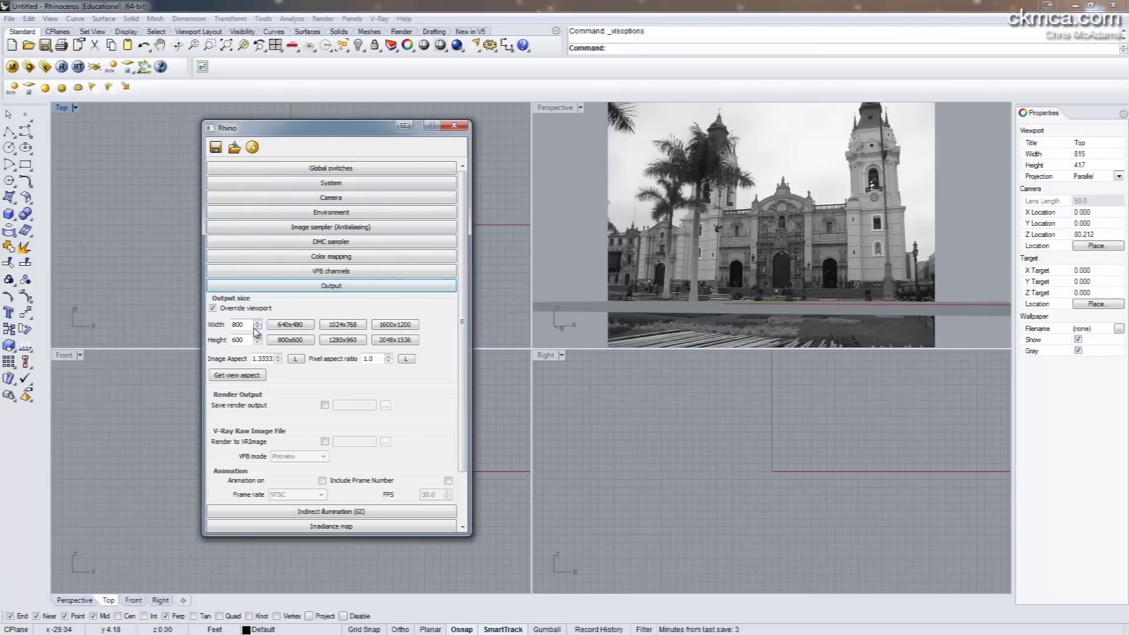
{"action": "double_click", "coordinate": [229, 325]}
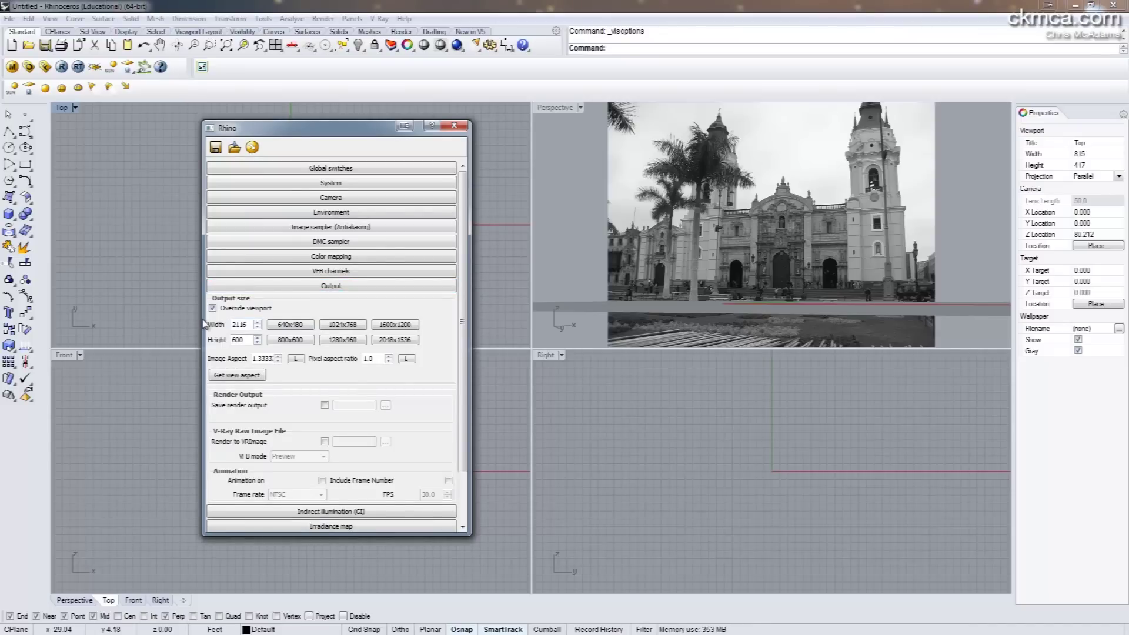
{"action": "key", "text": "BackSpace"}
{"action": "key", "text": "BackSpace"}
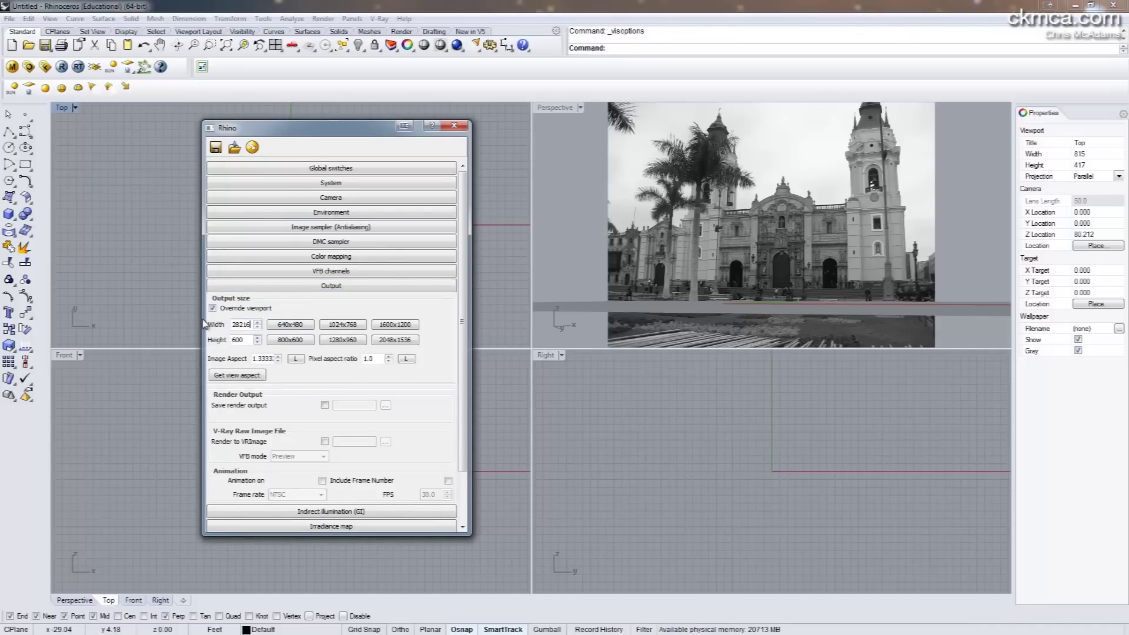
{"action": "type", "text": "16"}
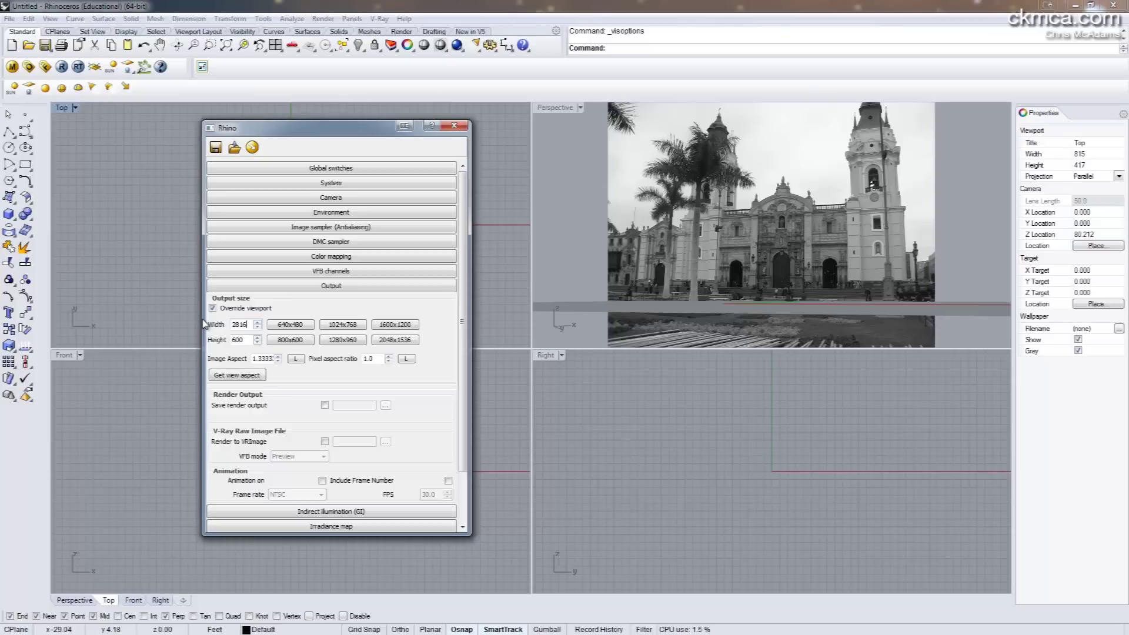
{"action": "key", "text": "Tab"}
{"action": "key", "text": "Tab"}
{"action": "key", "text": "Tab"}
{"action": "key", "text": "Tab"}
{"action": "key", "text": "Tab"}
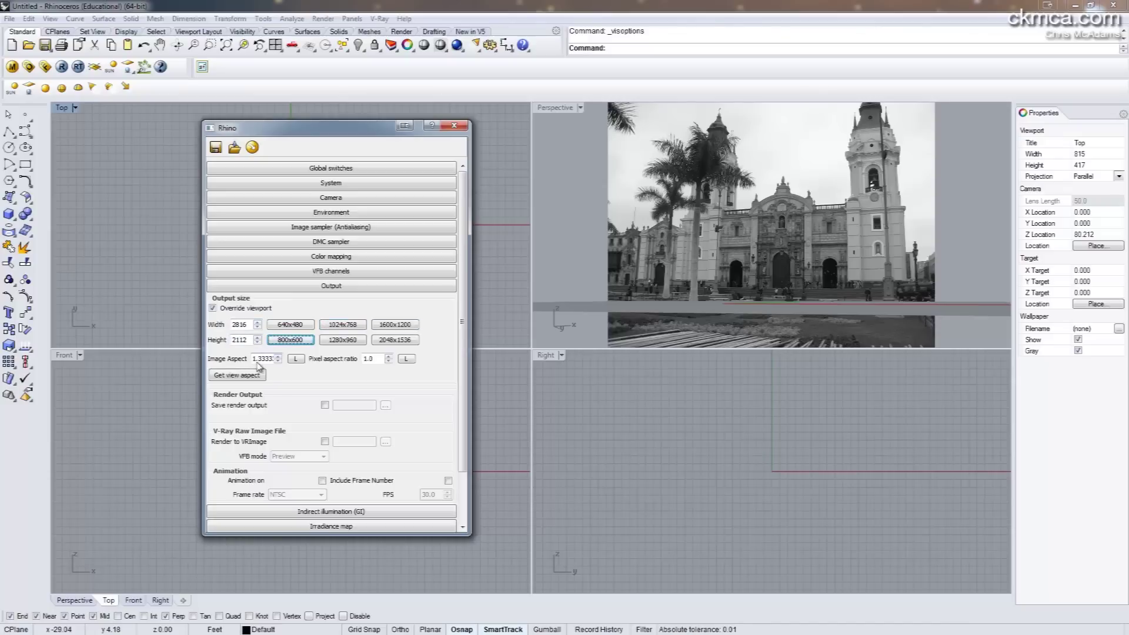
{"action": "left_click", "coordinate": [295, 358]}
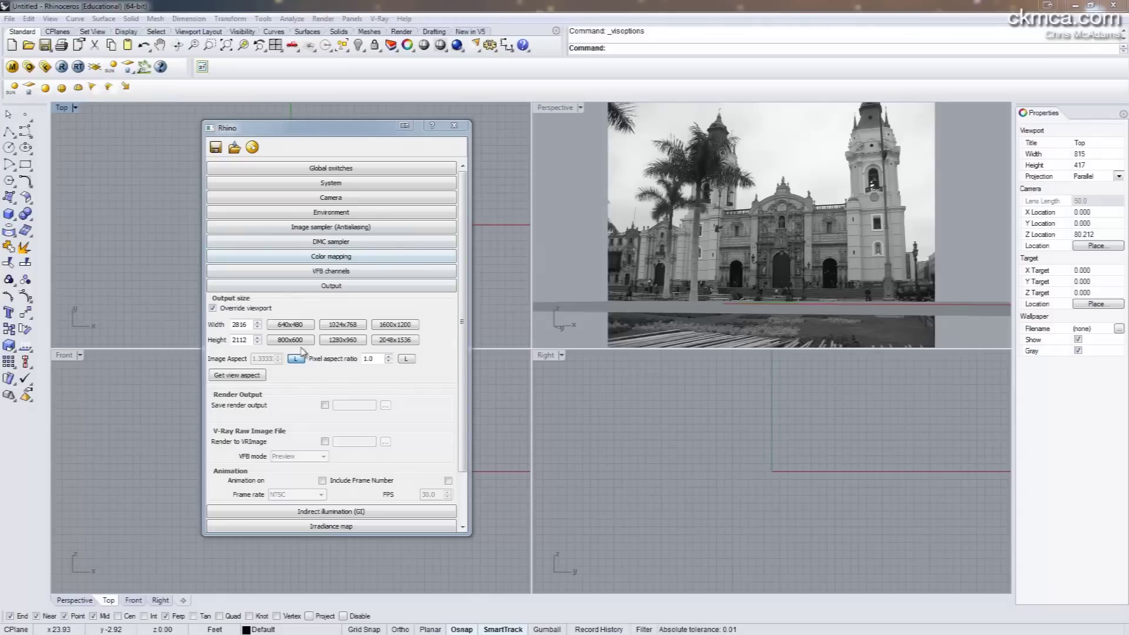
Step: Maximize the Perspective viewport, close the render options and turn on the safe frame overlay
{"action": "left_click_drag", "start_coordinate": [303, 126], "coordinate": [258, 133]}
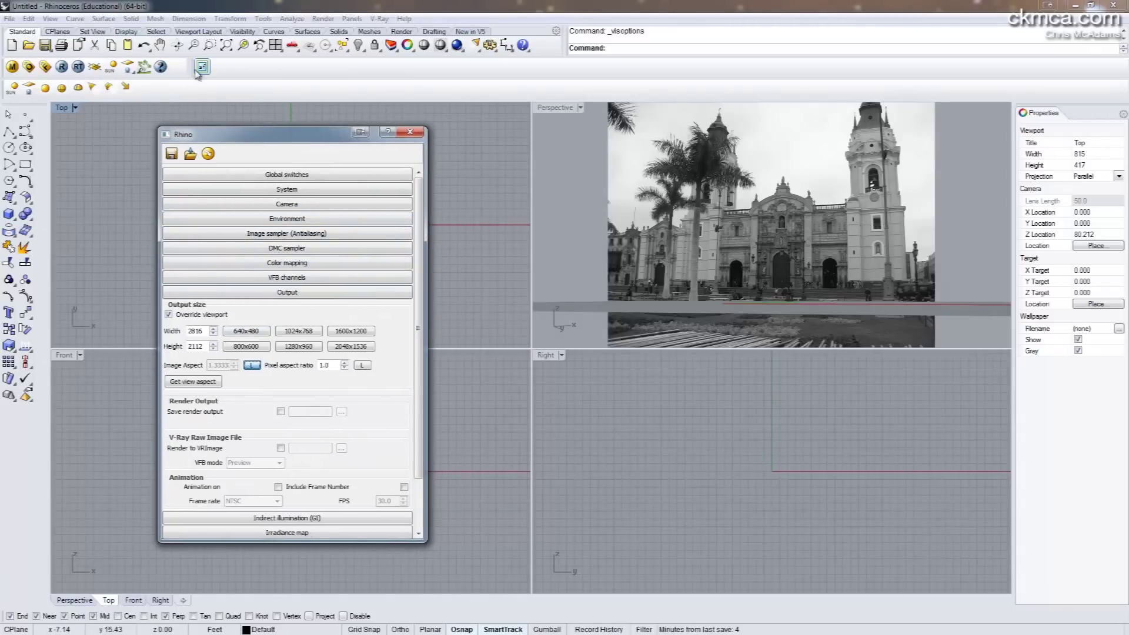
{"action": "double_click", "coordinate": [555, 108]}
{"action": "left_click_drag", "start_coordinate": [349, 132], "coordinate": [238, 133]}
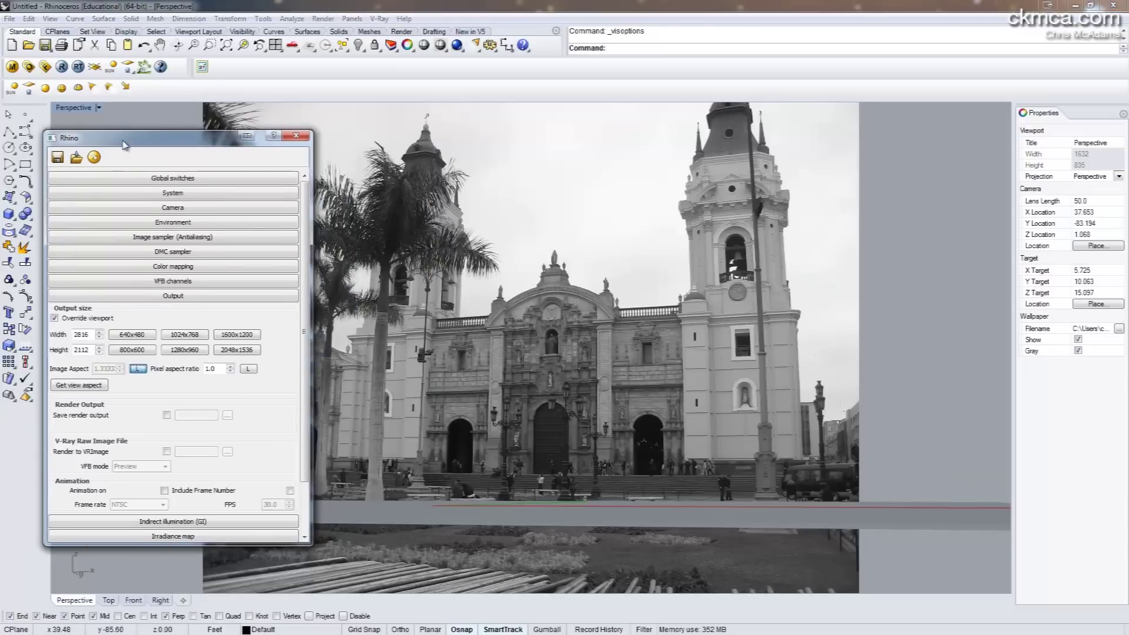
{"action": "left_click", "coordinate": [299, 132]}
{"action": "left_click", "coordinate": [202, 66]}
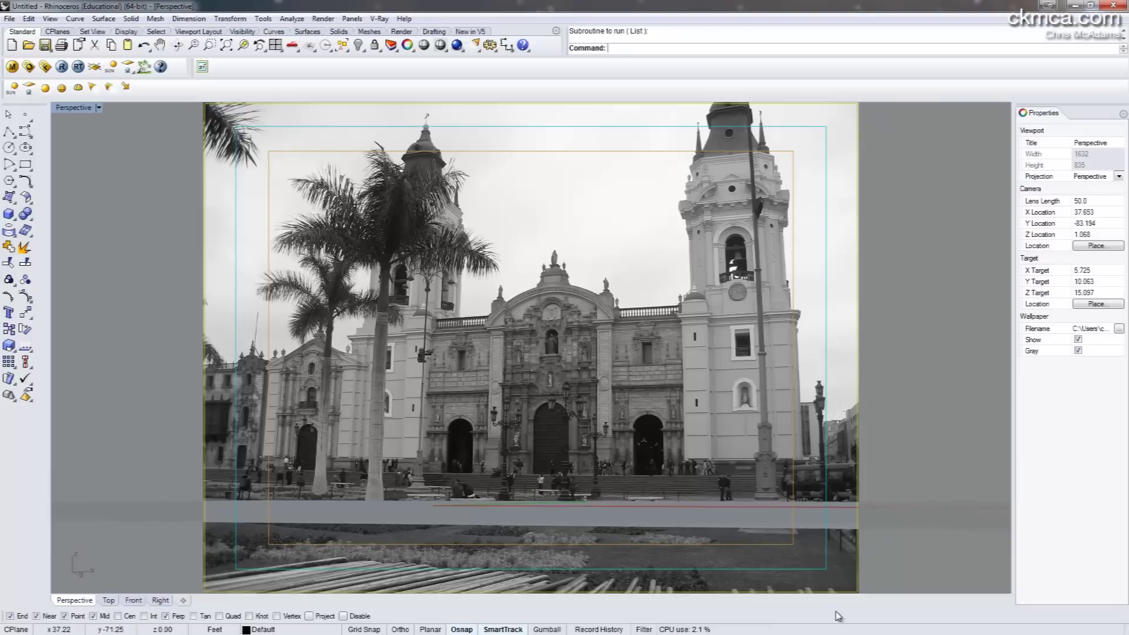
{"action": "mouse_move", "coordinate": [526, 353]}
{"action": "right_mouse_down"}
{"action": "mouse_move", "coordinate": [533, 341]}
{"action": "mouse_move", "coordinate": [510, 365]}
{"action": "right_mouse_up"}
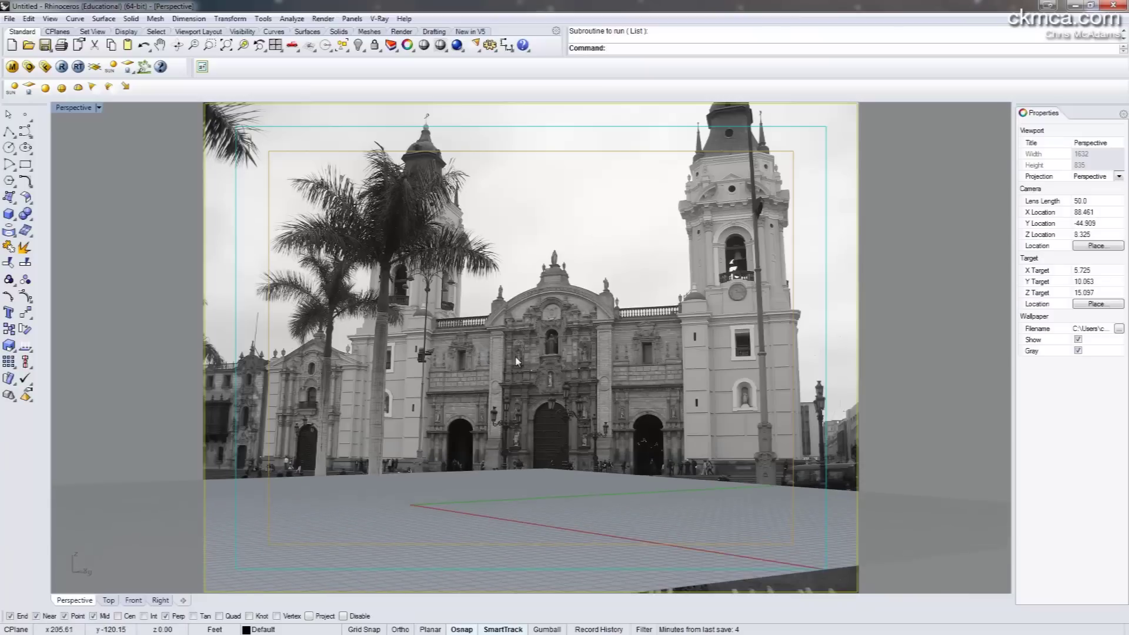
{"action": "right_click_drag", "start_coordinate": [543, 402], "coordinate": [202, 485]}
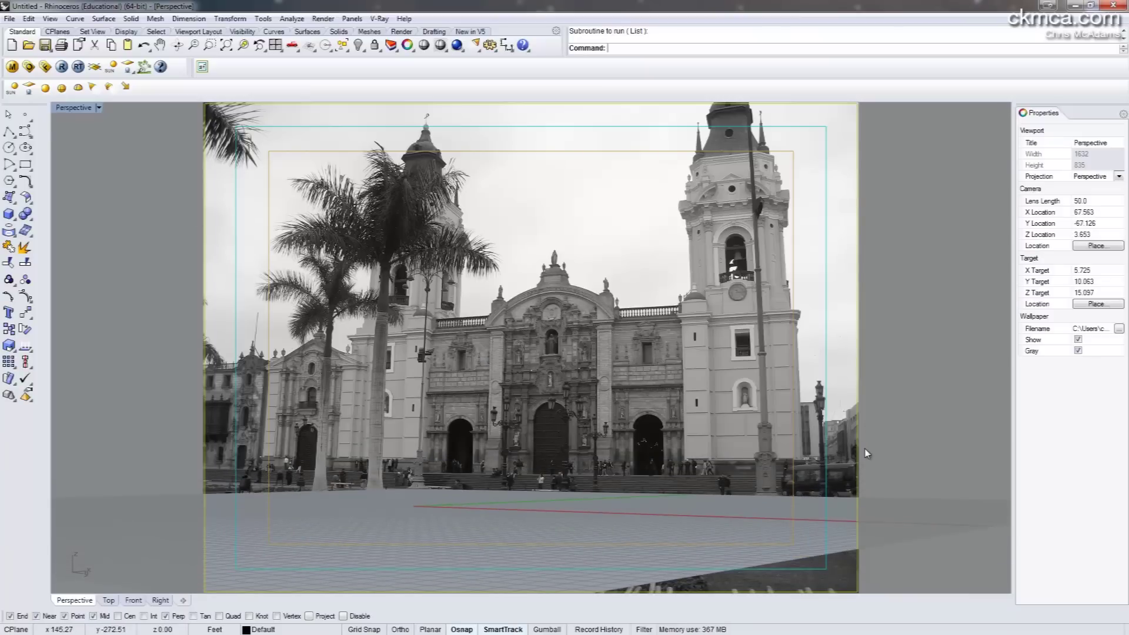
{"action": "right_click_drag", "start_coordinate": [670, 457], "coordinate": [626, 442]}
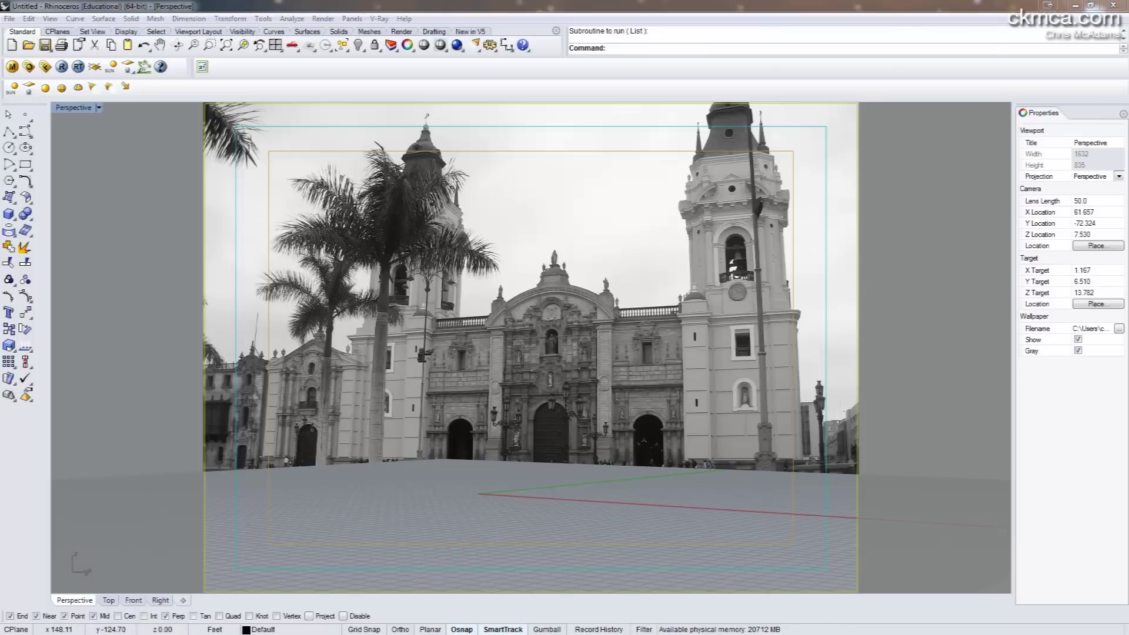
Step: Check the focal length in the camera details of IMG_2975.JPG and close its file properties
{"action": "key", "text": "alt+Tab"}
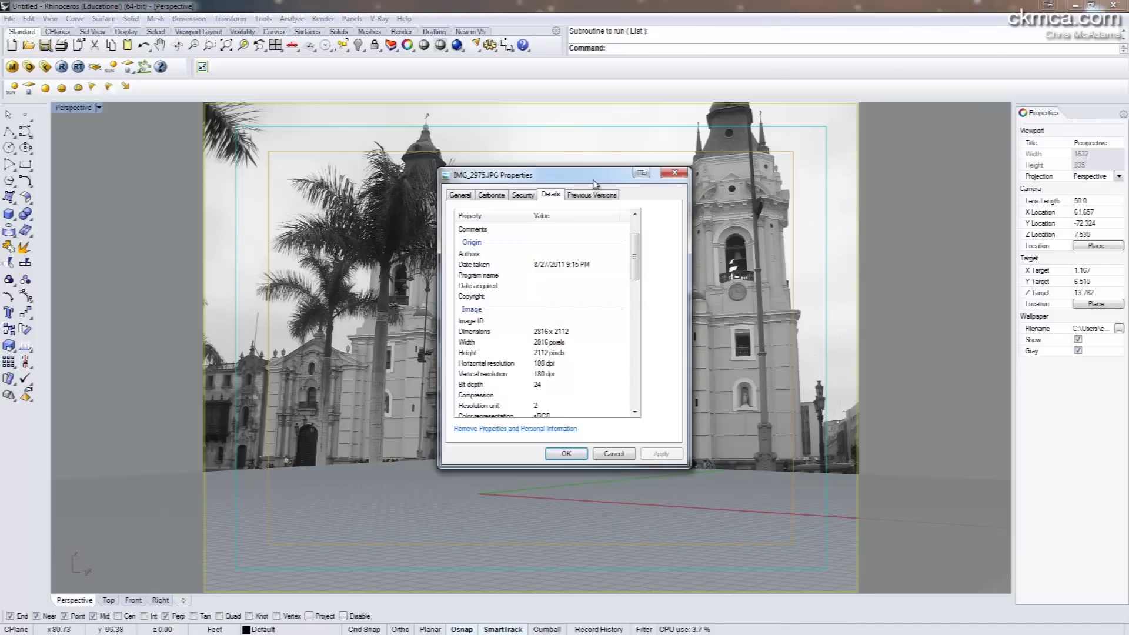
{"action": "left_click_drag", "start_coordinate": [635, 255], "coordinate": [633, 304]}
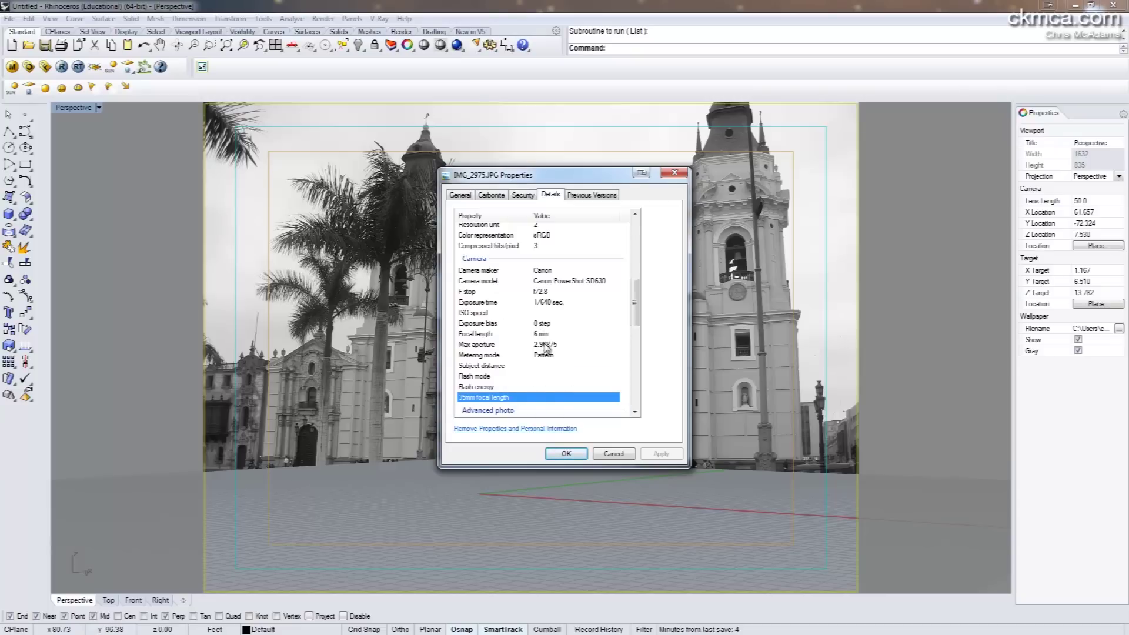
{"action": "left_click", "coordinate": [478, 335]}
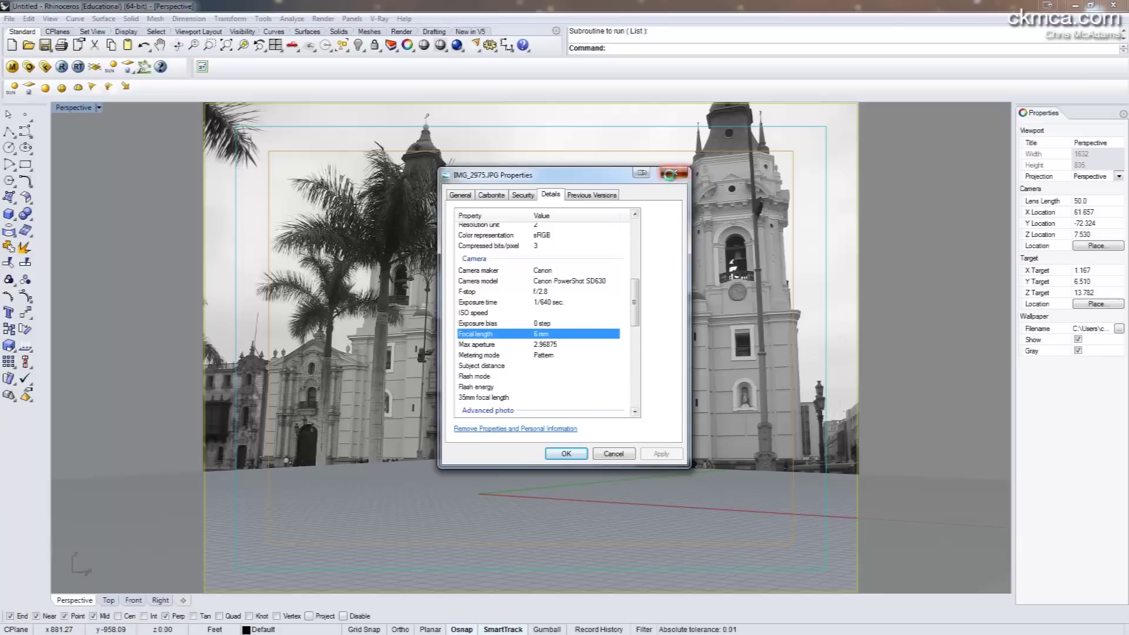
{"action": "left_click", "coordinate": [675, 172]}
Step: Set the Perspective viewport's camera lens length to 32 mm
{"action": "left_click", "coordinate": [73, 107]}
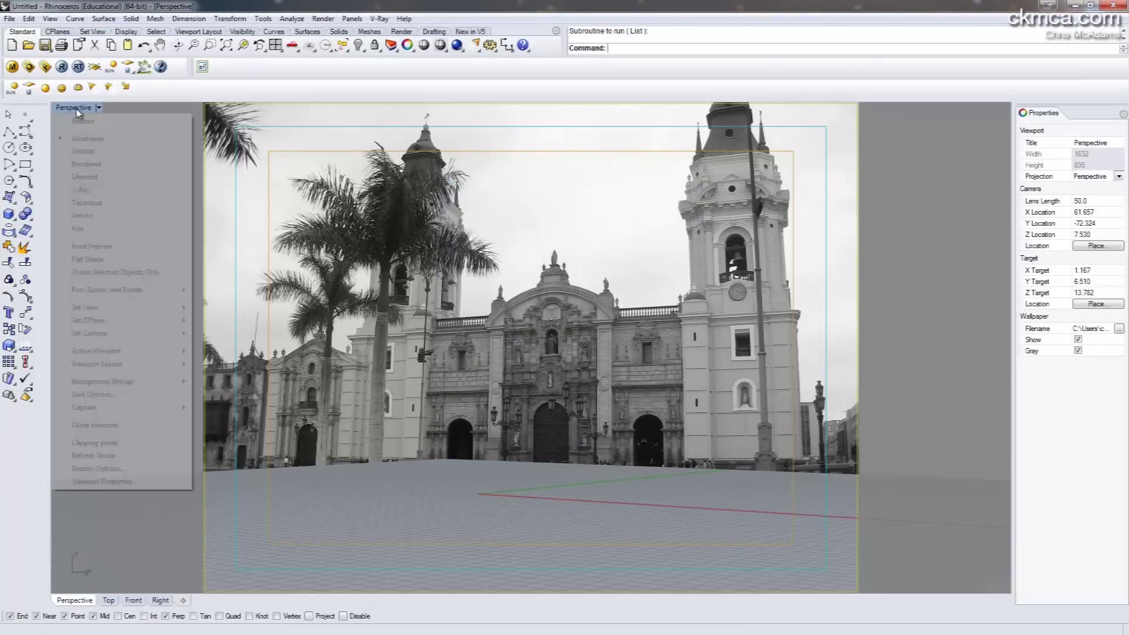
{"action": "left_click", "coordinate": [100, 487]}
{"action": "double_click", "coordinate": [534, 301]}
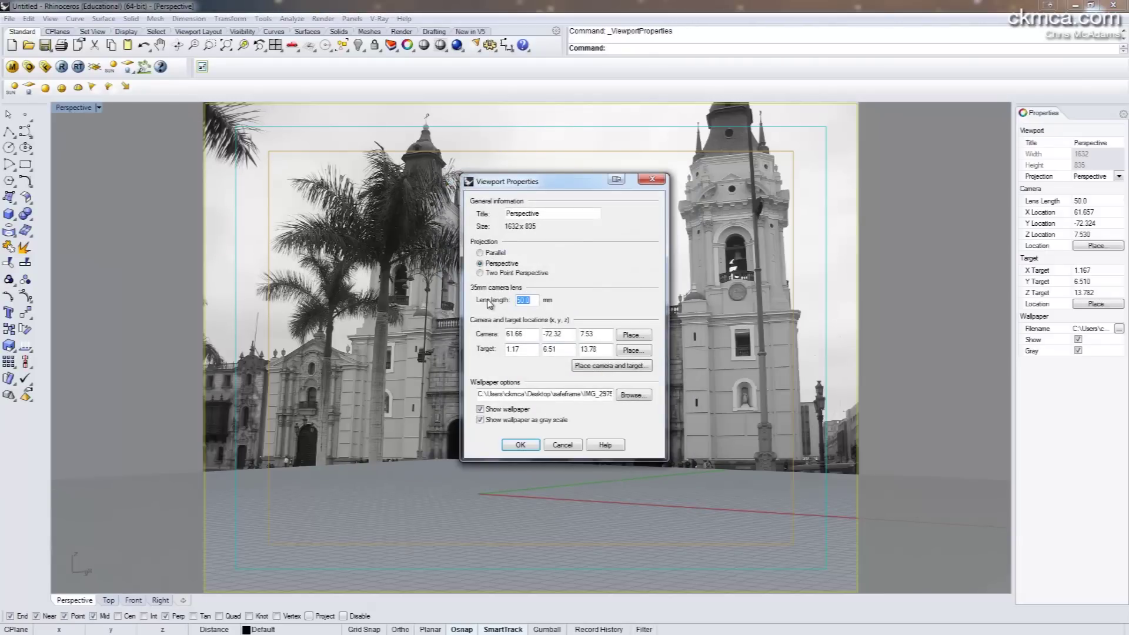
{"action": "type", "text": "32"}
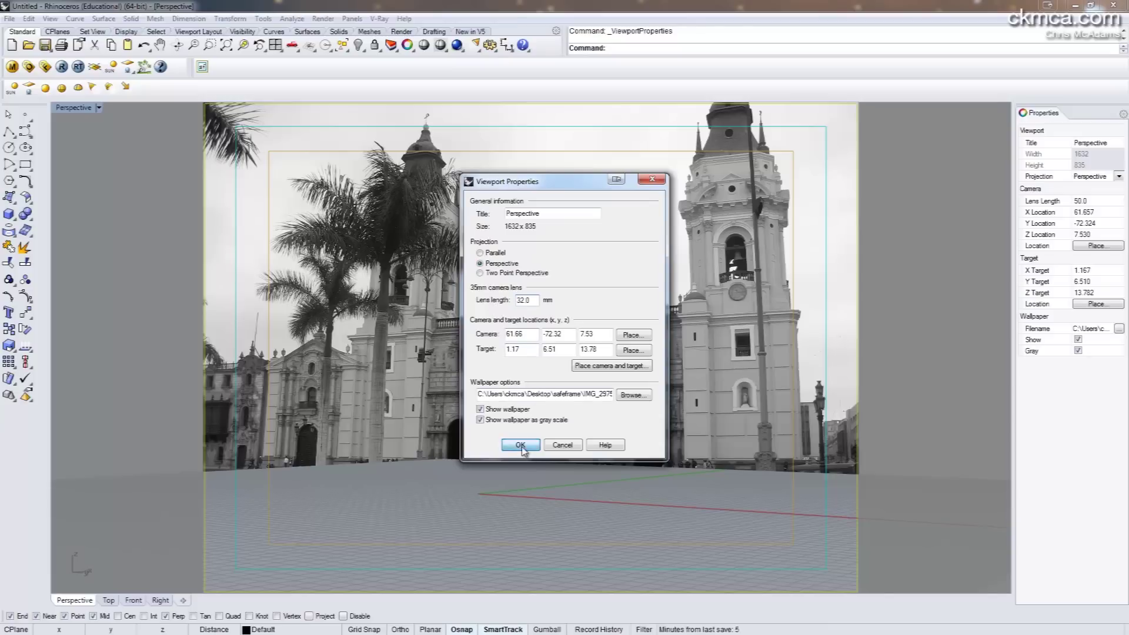
{"action": "left_click", "coordinate": [519, 445]}
Step: Reframe the camera roughly to the photo's ground and hide the grid in the Perspective viewport
{"action": "right_click_drag", "start_coordinate": [529, 441], "coordinate": [529, 529], "text": "shift"}
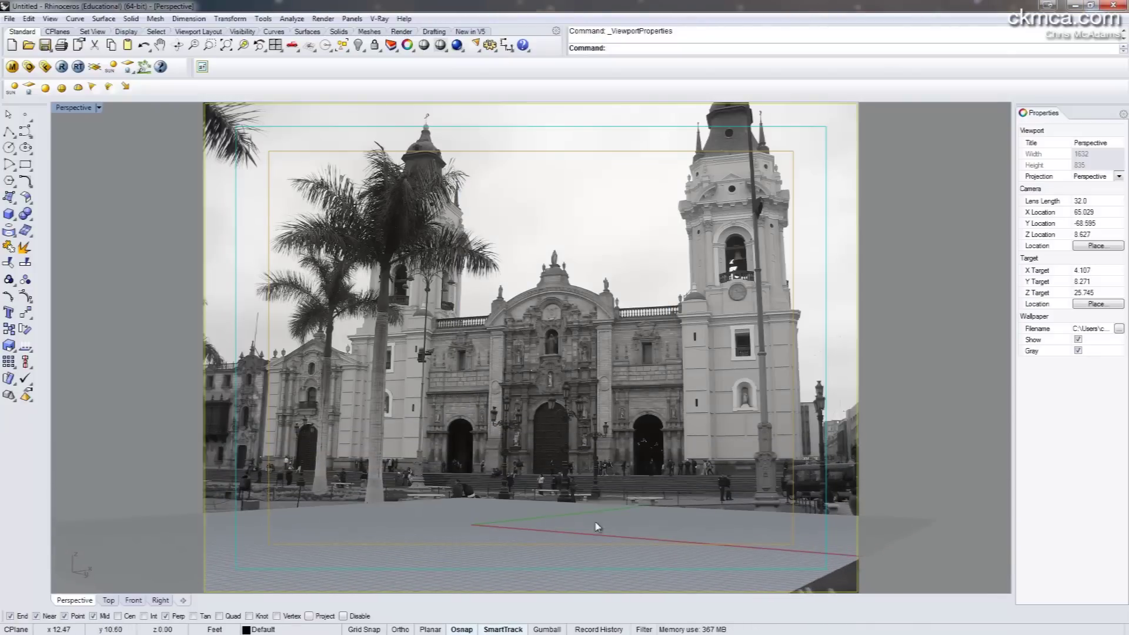
{"action": "type", "text": "grid"}
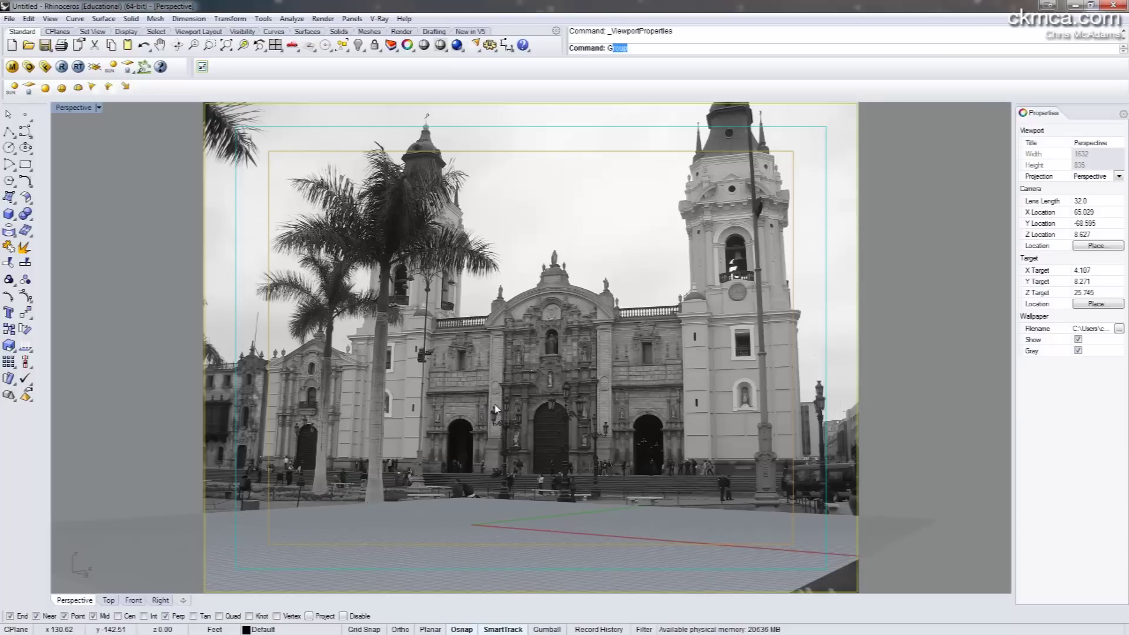
{"action": "key", "text": "Return"}
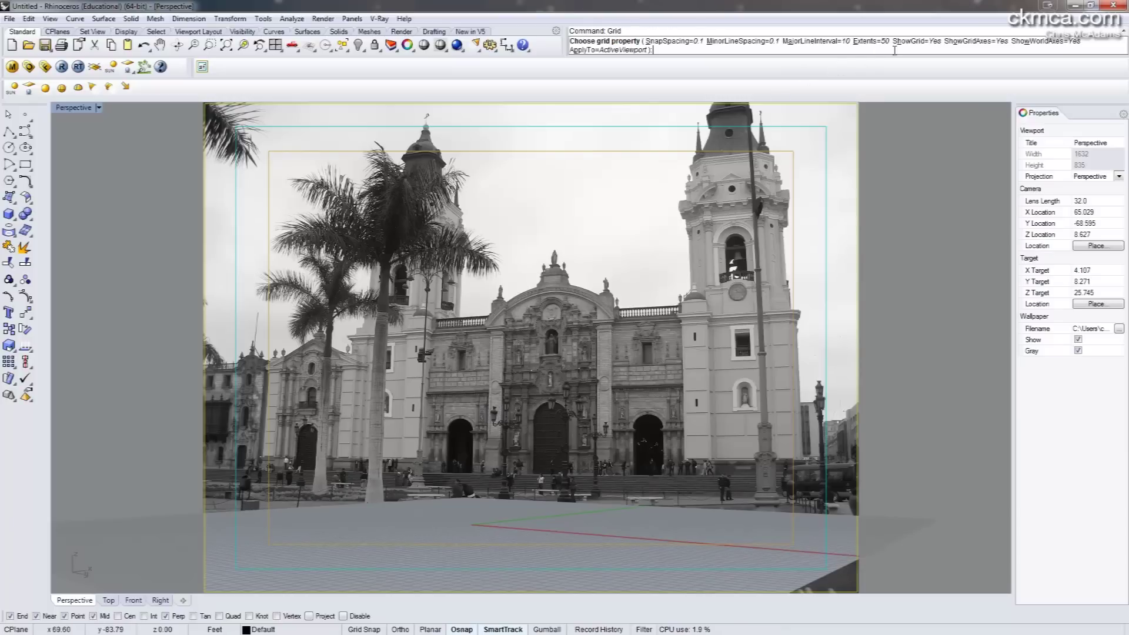
{"action": "left_click", "coordinate": [915, 51]}
{"action": "left_click", "coordinate": [914, 45]}
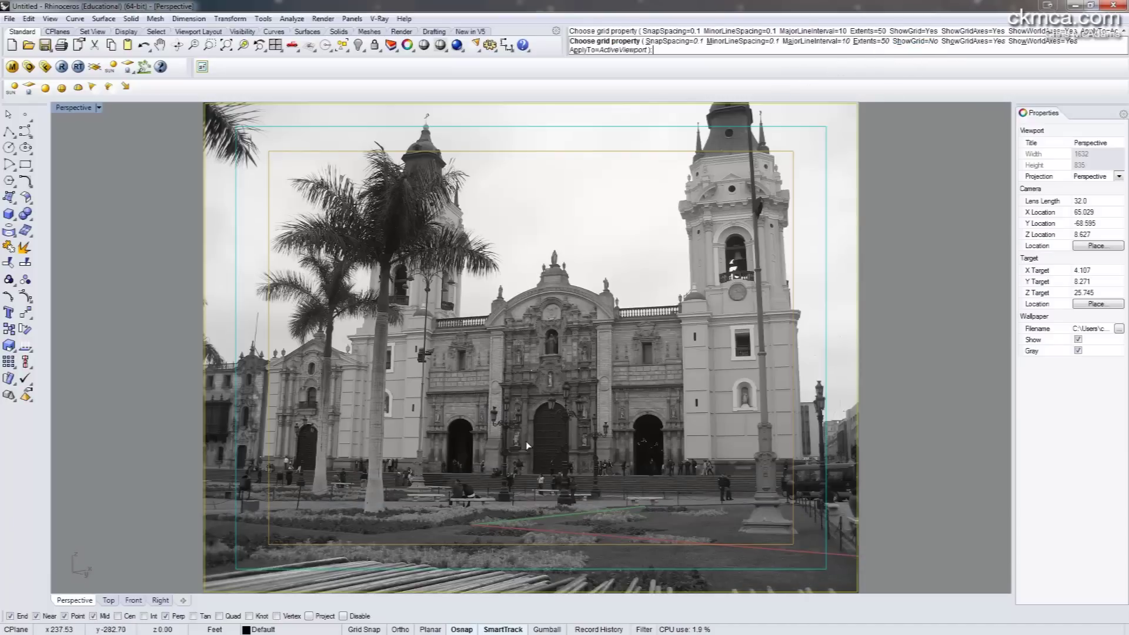
Step: Restore the four-viewport layout, draw a large ground plane in the Top viewport and centre it on the origin
{"action": "double_click", "coordinate": [79, 108]}
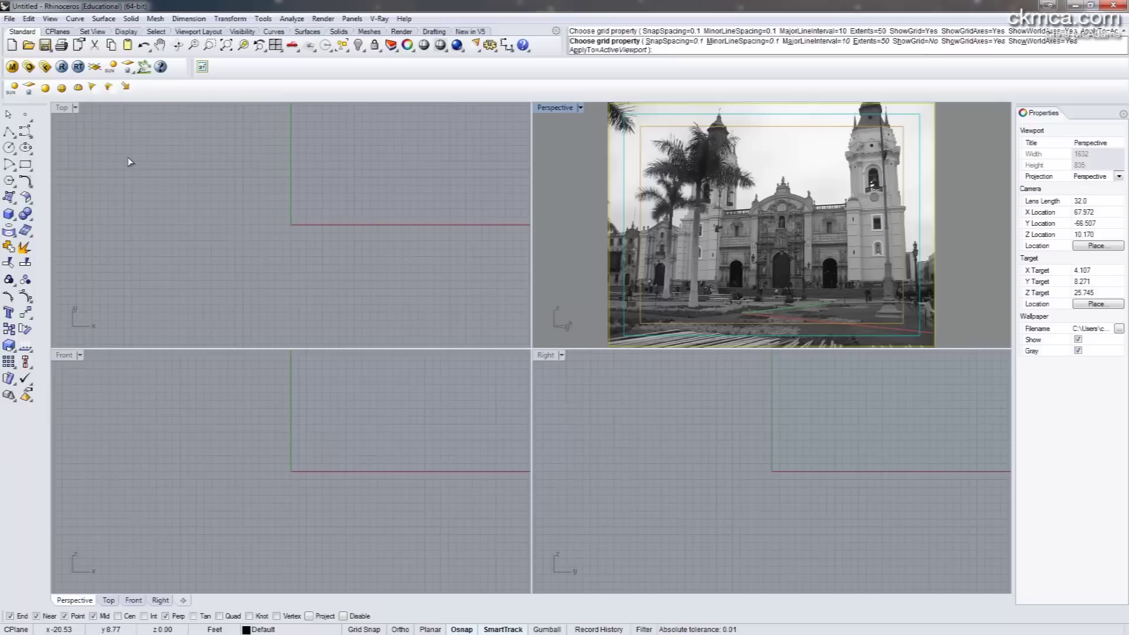
{"action": "left_click", "coordinate": [360, 242]}
{"action": "type", "text": "p"}
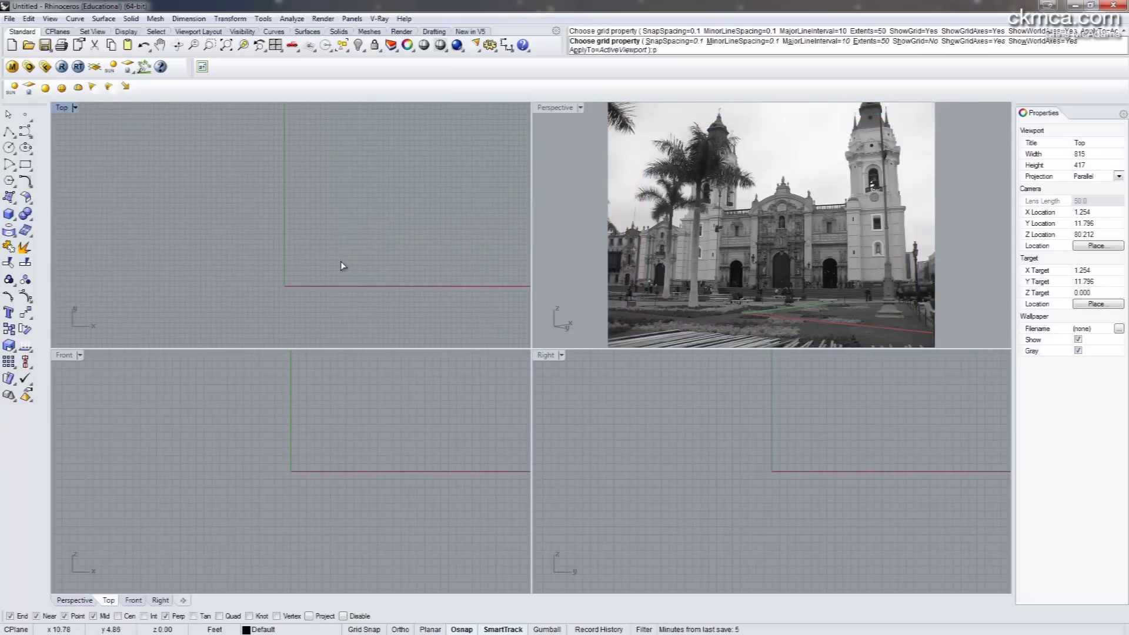
{"action": "type", "text": "la"}
{"action": "key", "text": "Return"}
{"action": "key", "text": "Return"}
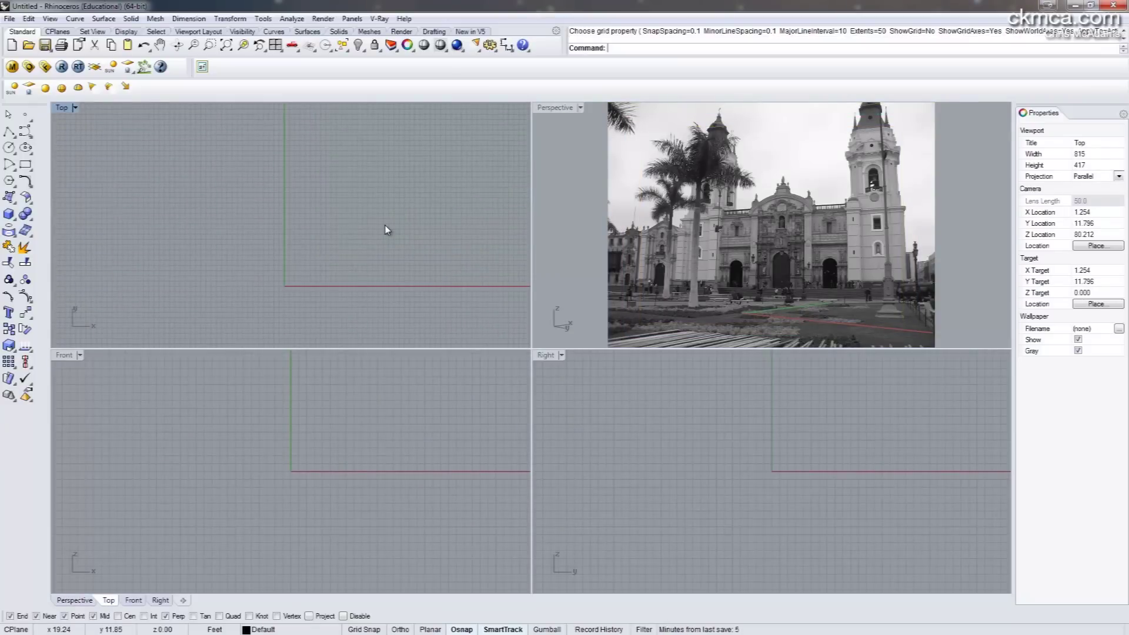
{"action": "type", "text": "plane"}
{"action": "key", "text": "Return"}
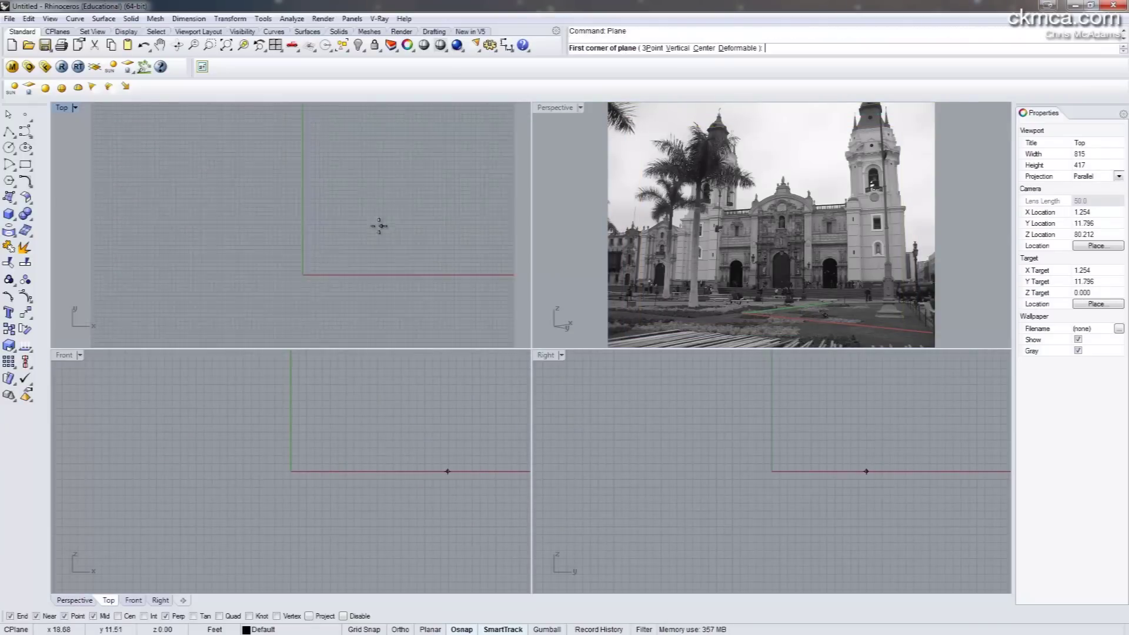
{"action": "scroll", "coordinate": [379, 226], "scroll_direction": "down", "scroll_amount": 10}
{"action": "left_click", "coordinate": [232, 126]}
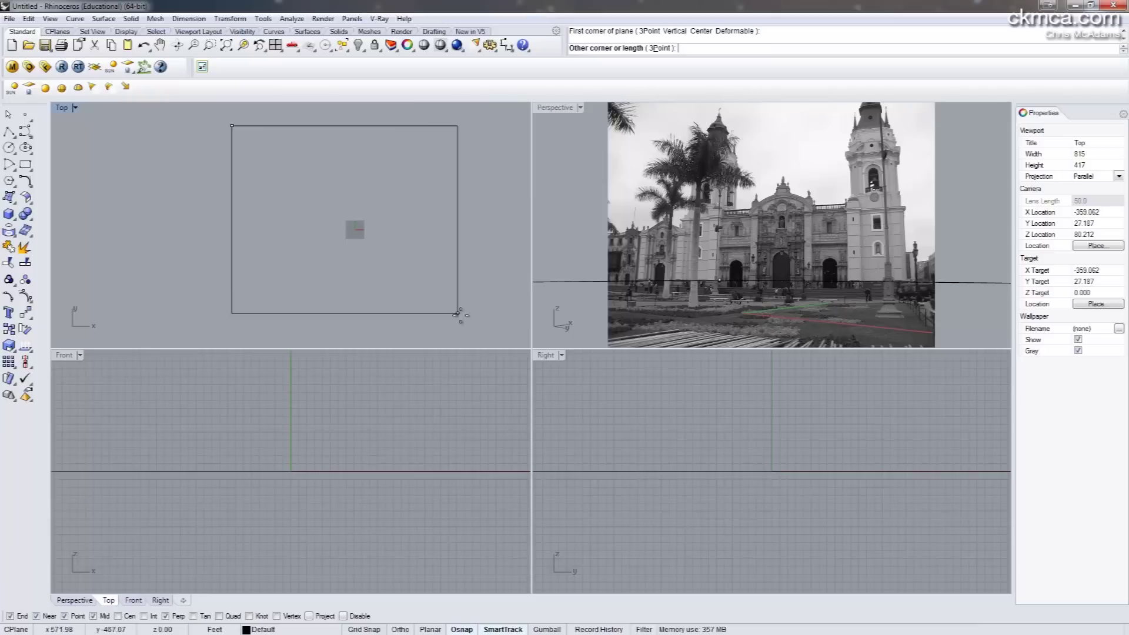
{"action": "left_click", "coordinate": [509, 341]}
{"action": "left_click_drag", "start_coordinate": [412, 237], "coordinate": [395, 231]}
{"action": "left_click", "coordinate": [504, 236]}
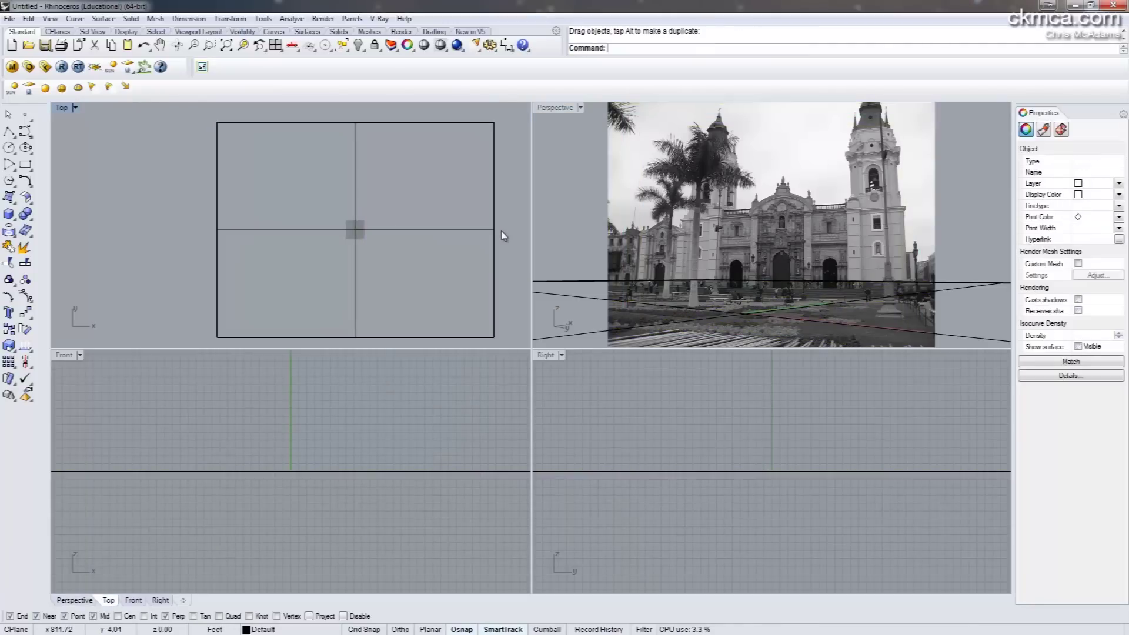
Step: Contour the plane horizontally from its upper-right corner in the Top viewport, with 10' between contours
{"action": "left_click", "coordinate": [468, 230]}
{"action": "left_click", "coordinate": [565, 194]}
{"action": "left_click", "coordinate": [445, 208]}
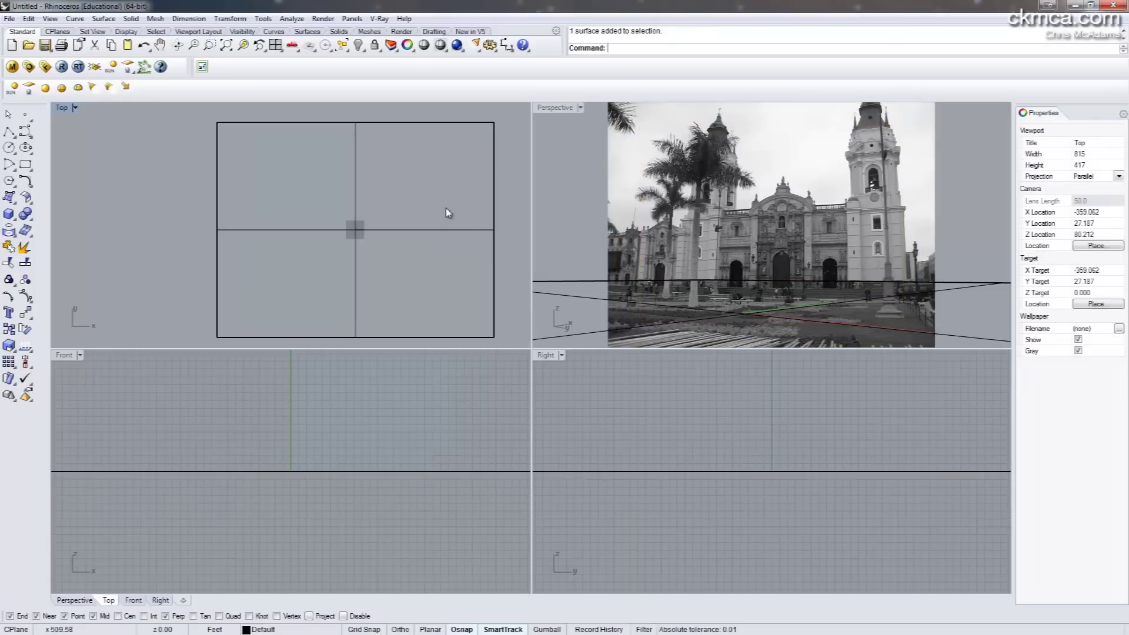
{"action": "left_click", "coordinate": [469, 231]}
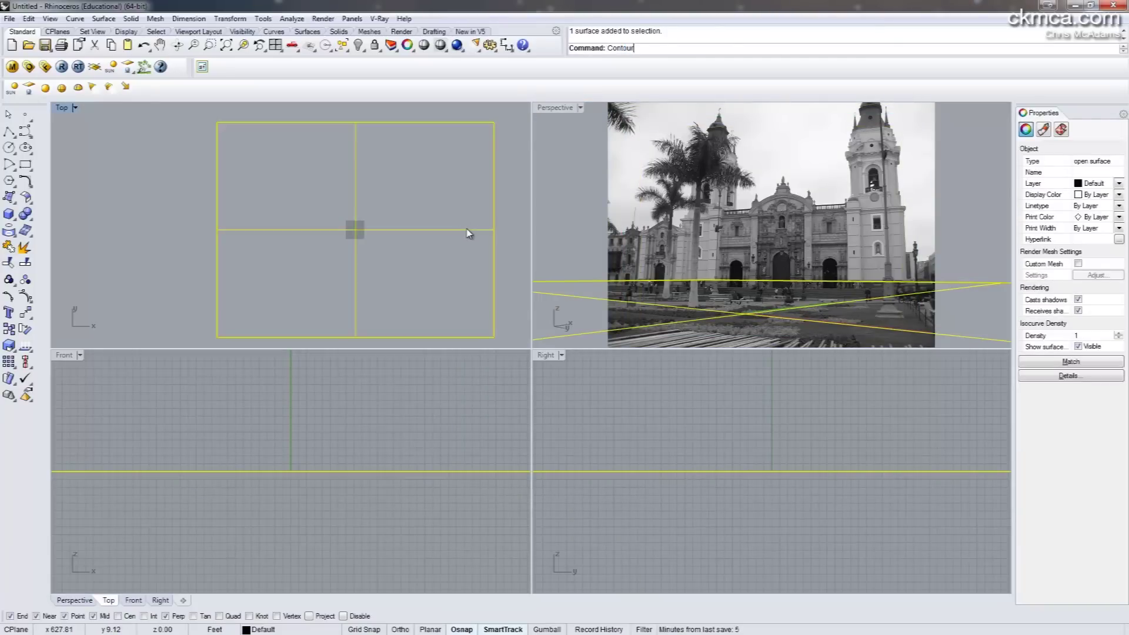
{"action": "key", "text": "Return"}
{"action": "left_click", "coordinate": [494, 122]}
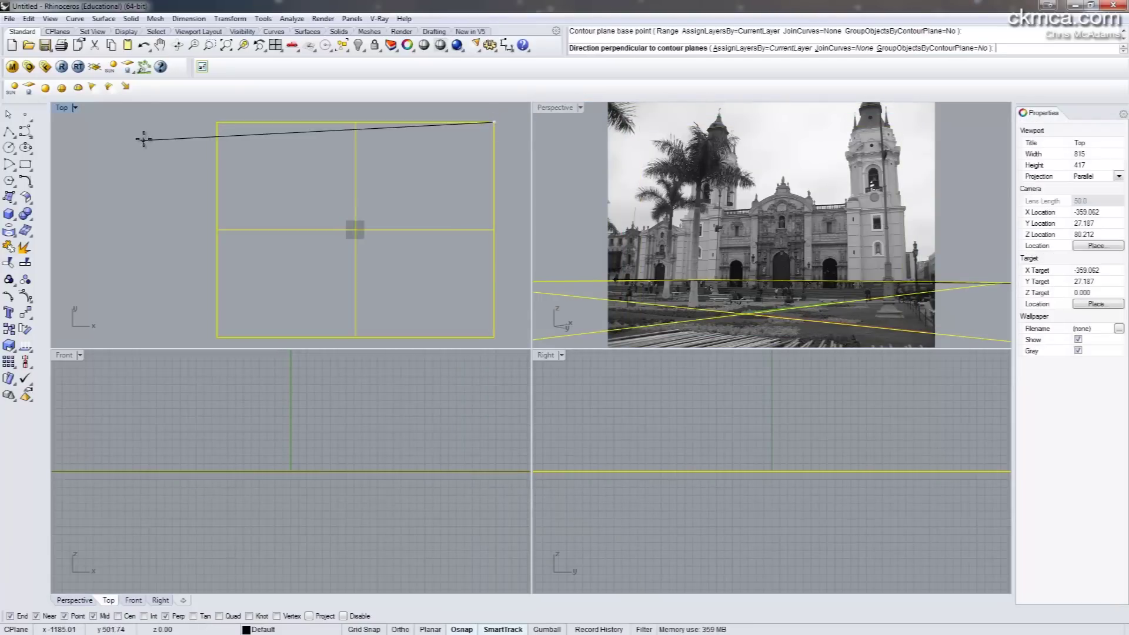
{"action": "left_click", "coordinate": [163, 131]}
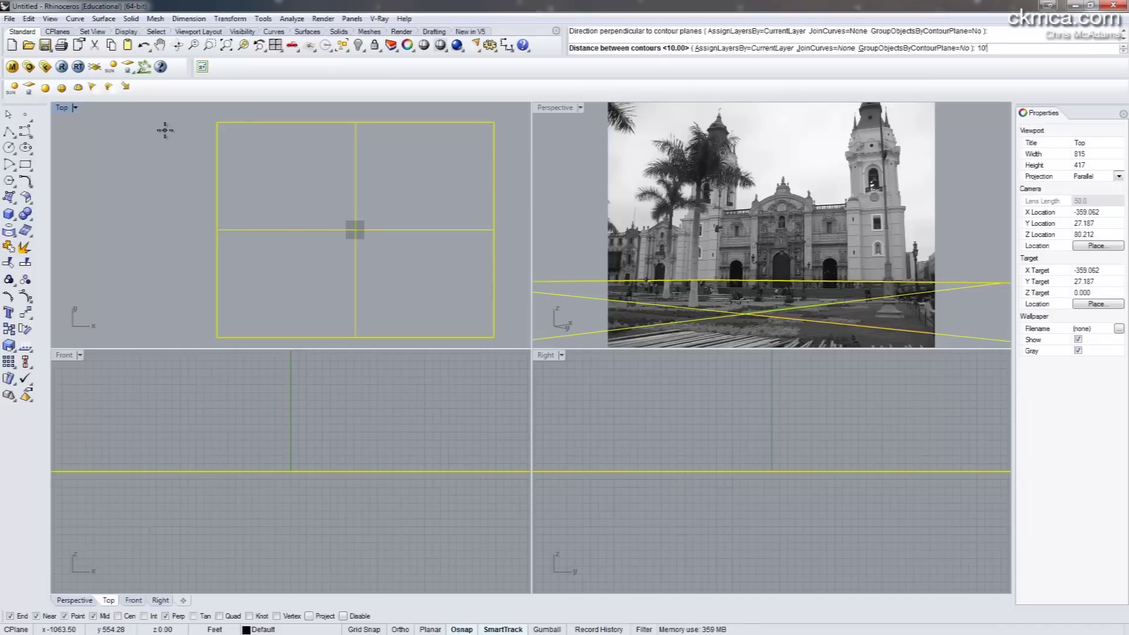
{"action": "key", "text": "Return"}
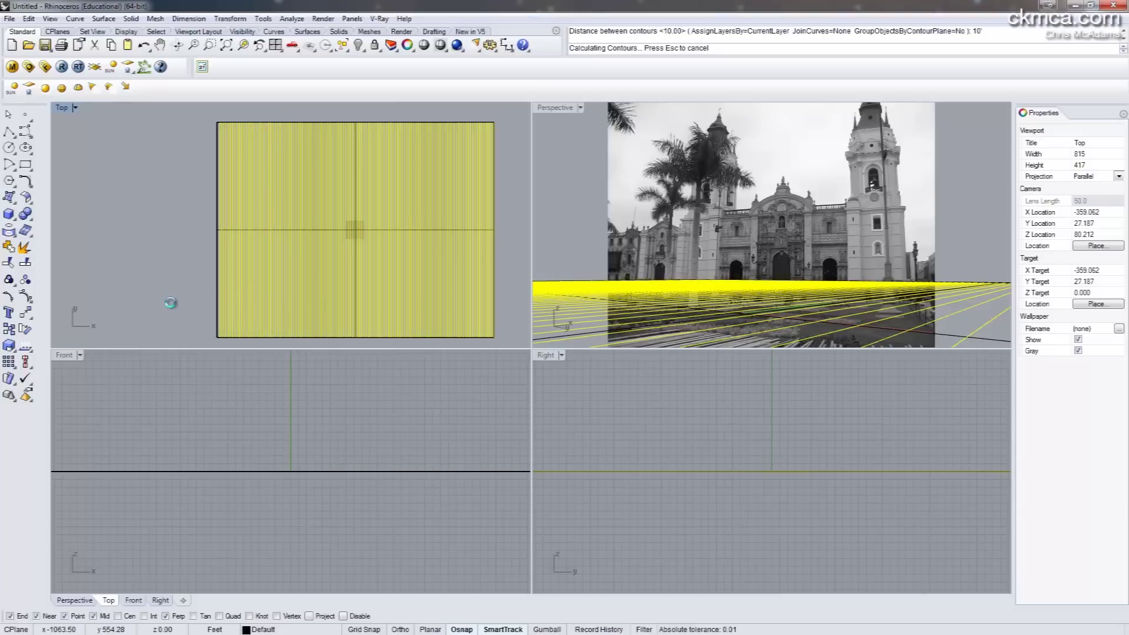
Step: Contour the same plane in the perpendicular direction from its lower-left corner, with 20' between contours
{"action": "left_click", "coordinate": [217, 318]}
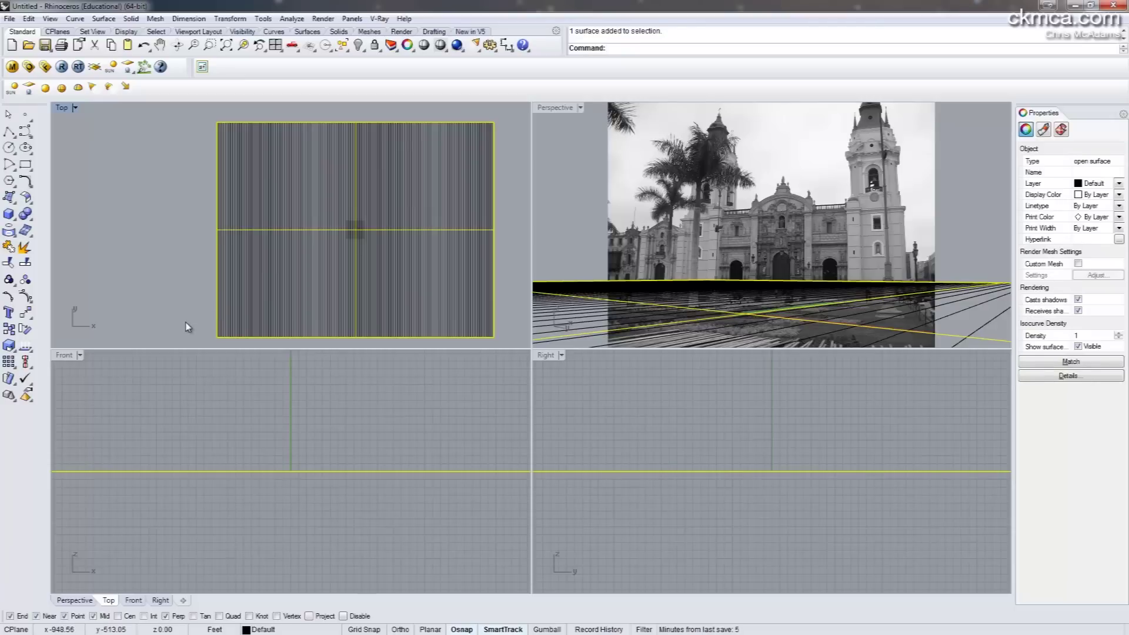
{"action": "key", "text": "Return"}
{"action": "left_click", "coordinate": [217, 335]}
{"action": "left_click", "coordinate": [194, 191]}
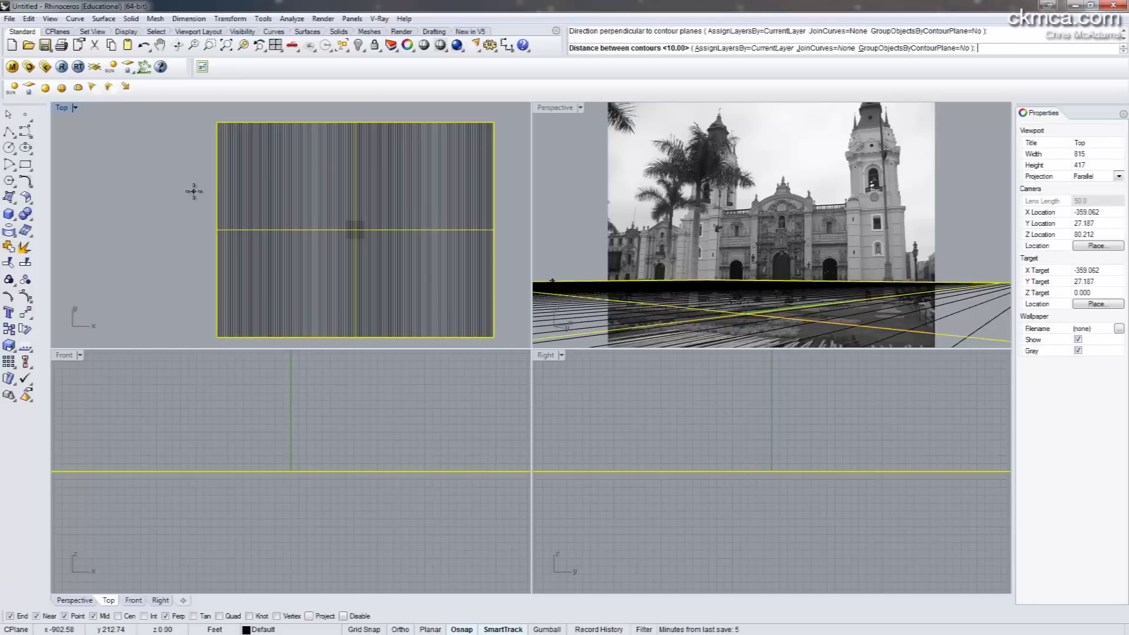
{"action": "type", "text": "20'"}
{"action": "key", "text": "Return"}
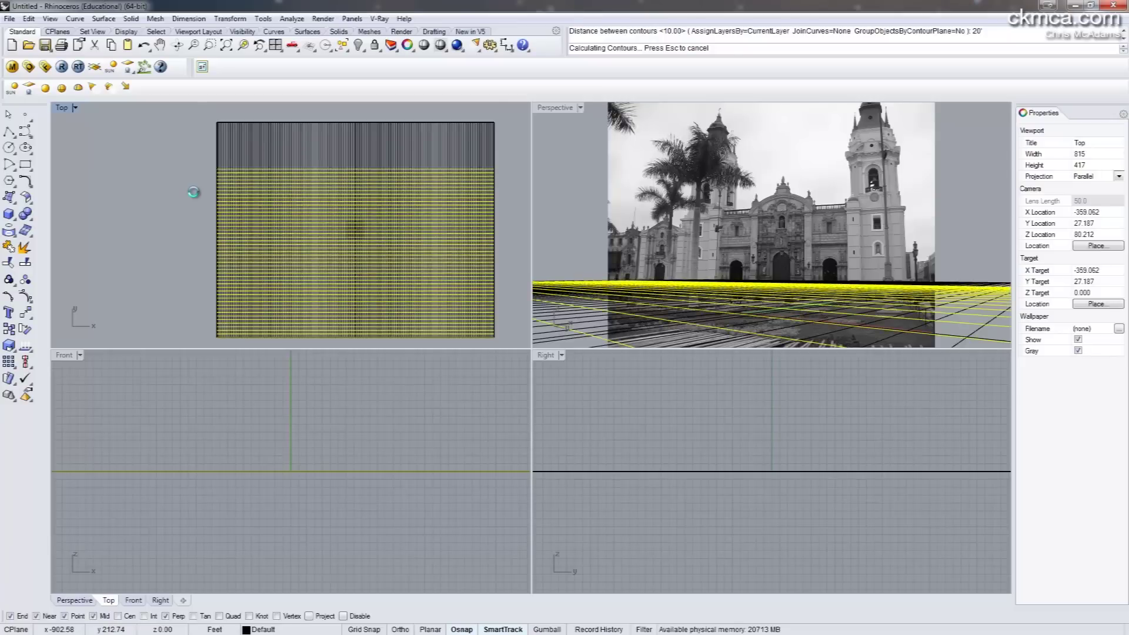
{"action": "key", "text": "Escape"}
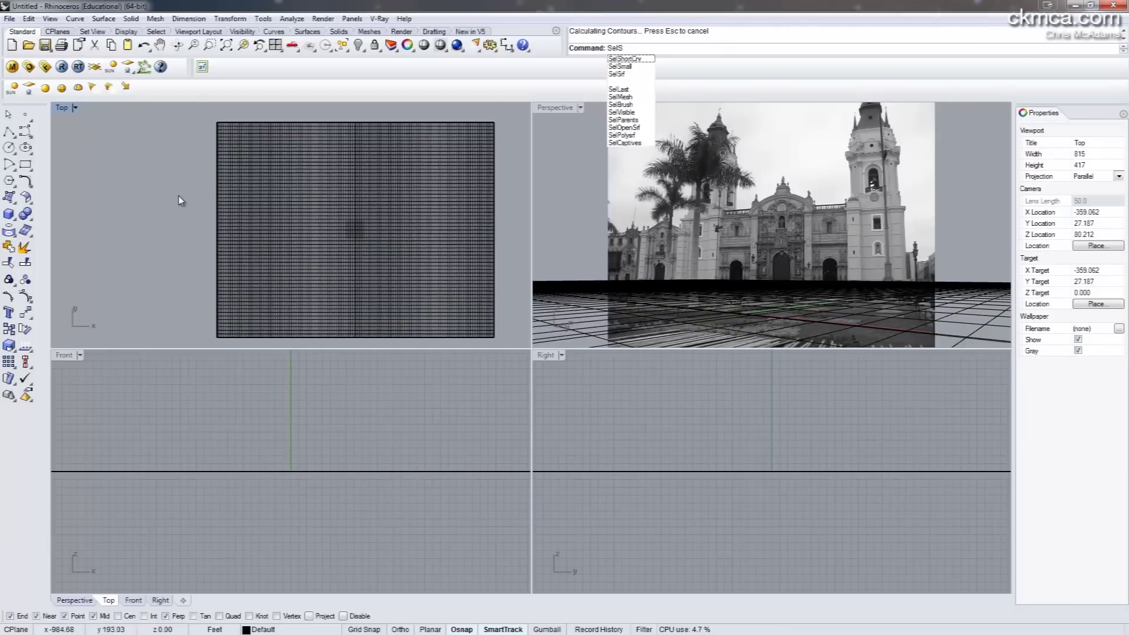
Step: Delete the plane surface and group all remaining contour curves
{"action": "key", "text": "Return"}
{"action": "key", "text": "Delete"}
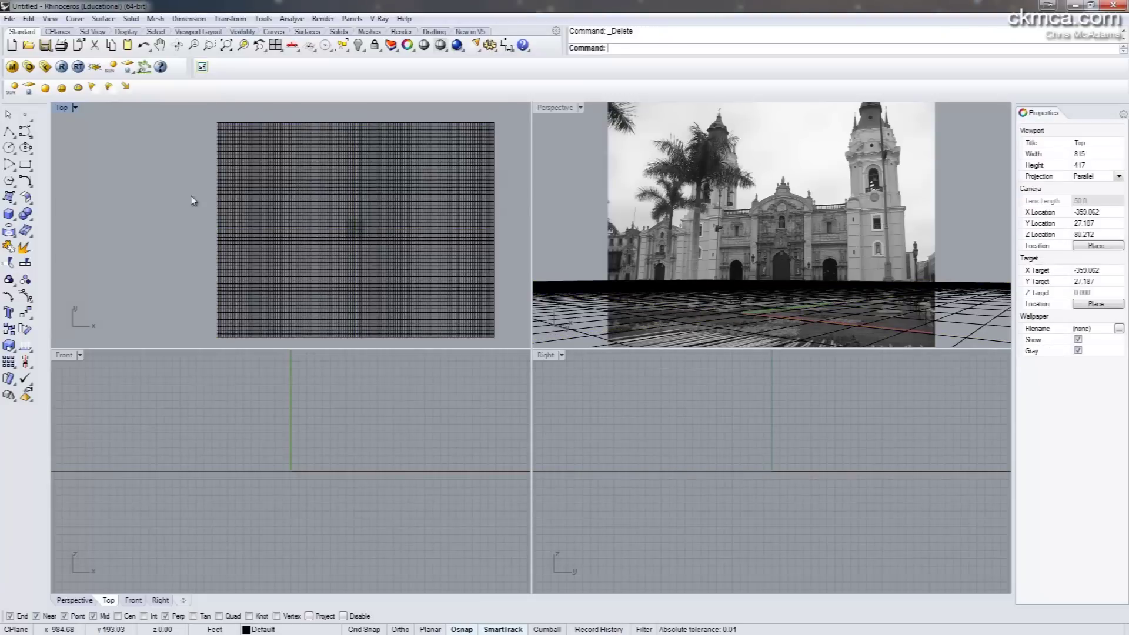
{"action": "key", "text": "ctrl+a"}
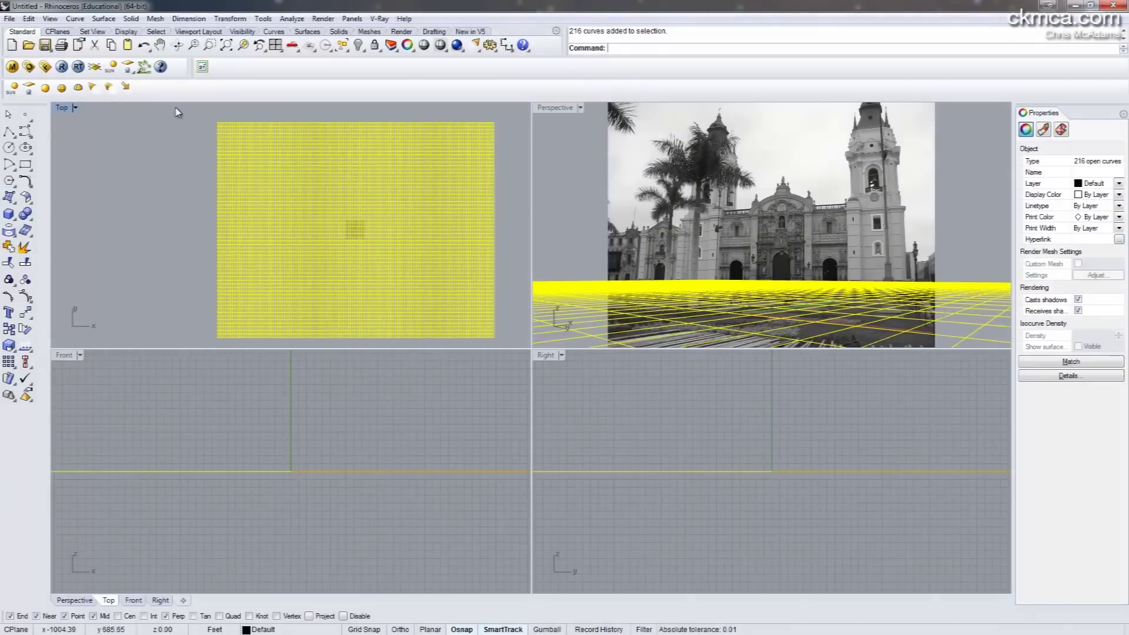
{"action": "type", "text": "Group"}
{"action": "key", "text": "Return"}
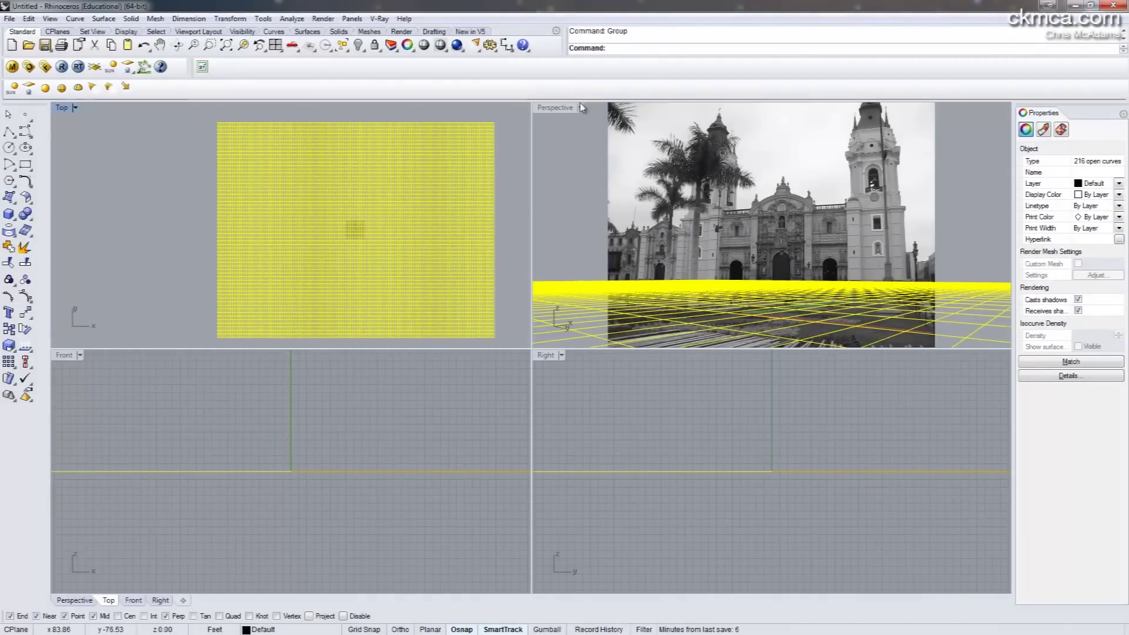
Step: Maximize the Perspective viewport and adjust the camera so the contour grid follows the ground at the cathedral's base
{"action": "double_click", "coordinate": [561, 109]}
{"action": "left_click", "coordinate": [160, 383]}
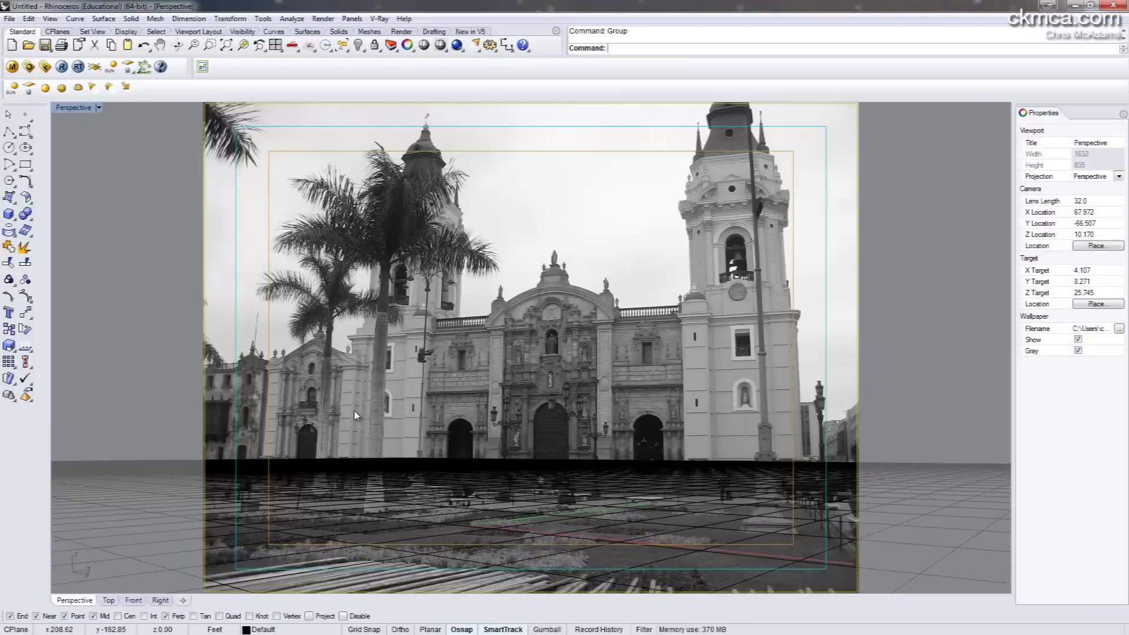
{"action": "right_click_drag", "start_coordinate": [354, 411], "coordinate": [524, 492], "text": "shift"}
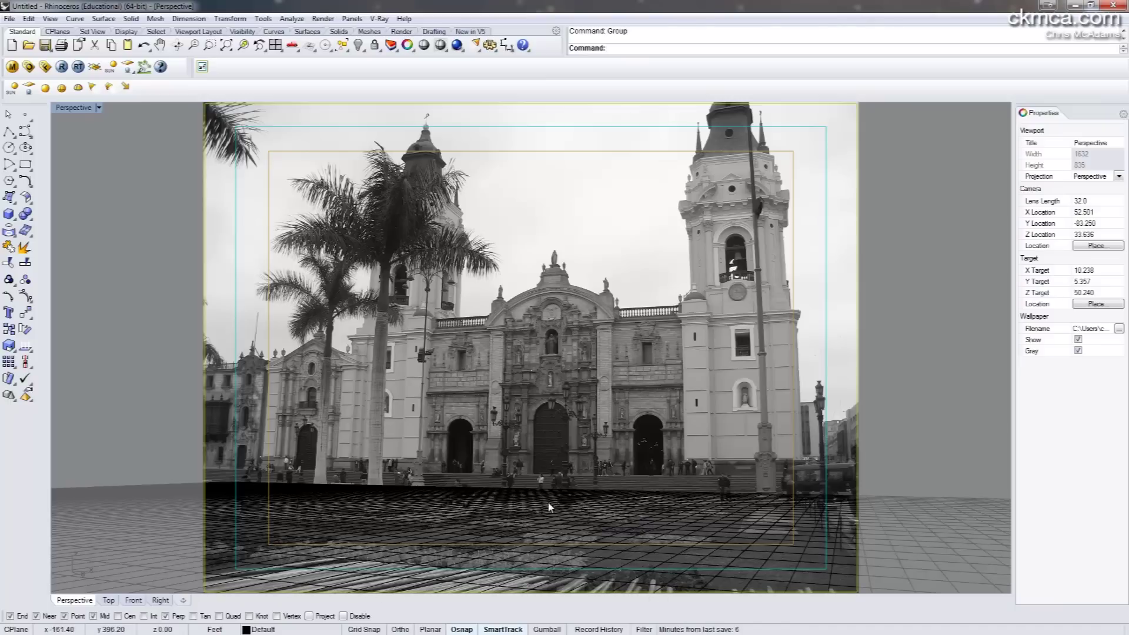
{"action": "right_click_drag", "start_coordinate": [549, 502], "coordinate": [529, 517]}
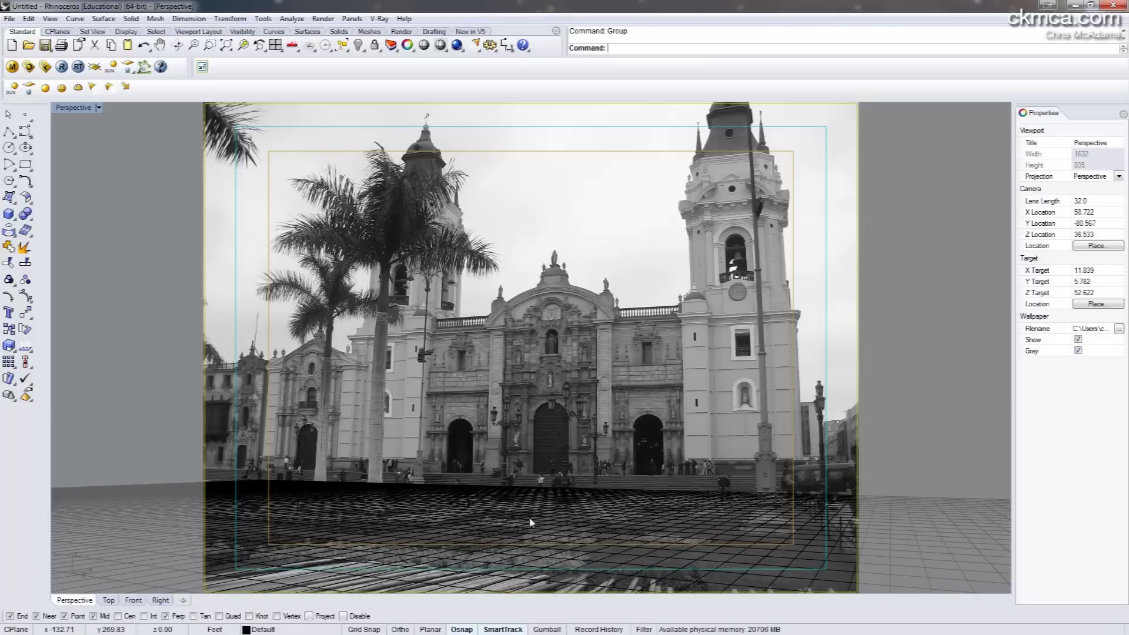
Step: Copy the grouped ground grid vertically to a height of about 163 feet, near the cathedral's roofline
{"action": "left_click", "coordinate": [535, 511]}
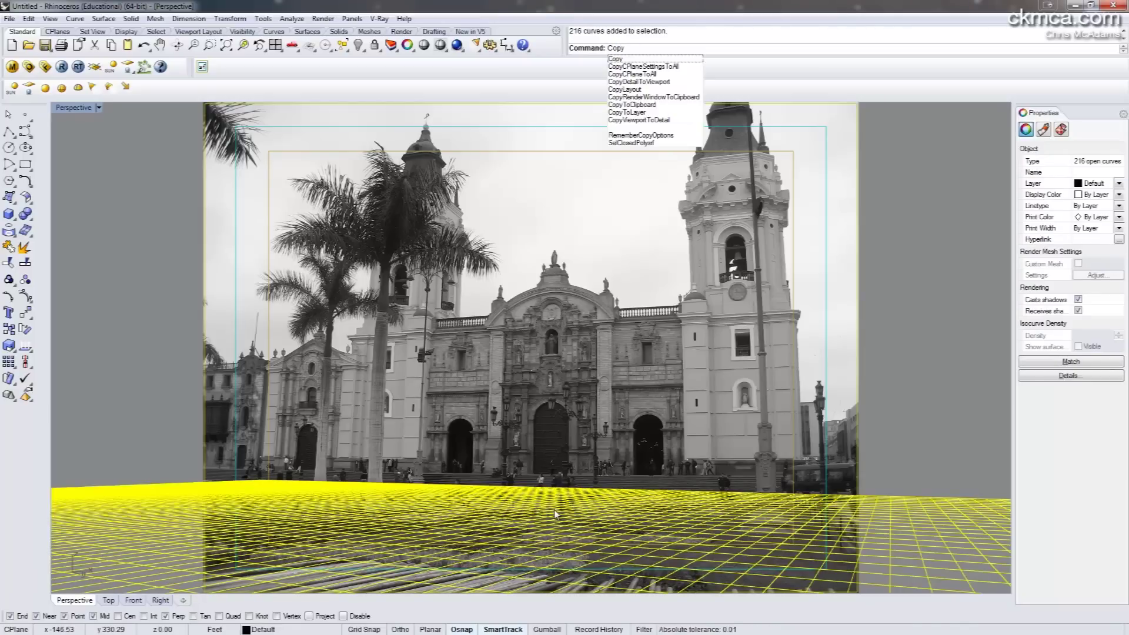
{"action": "key", "text": "Return"}
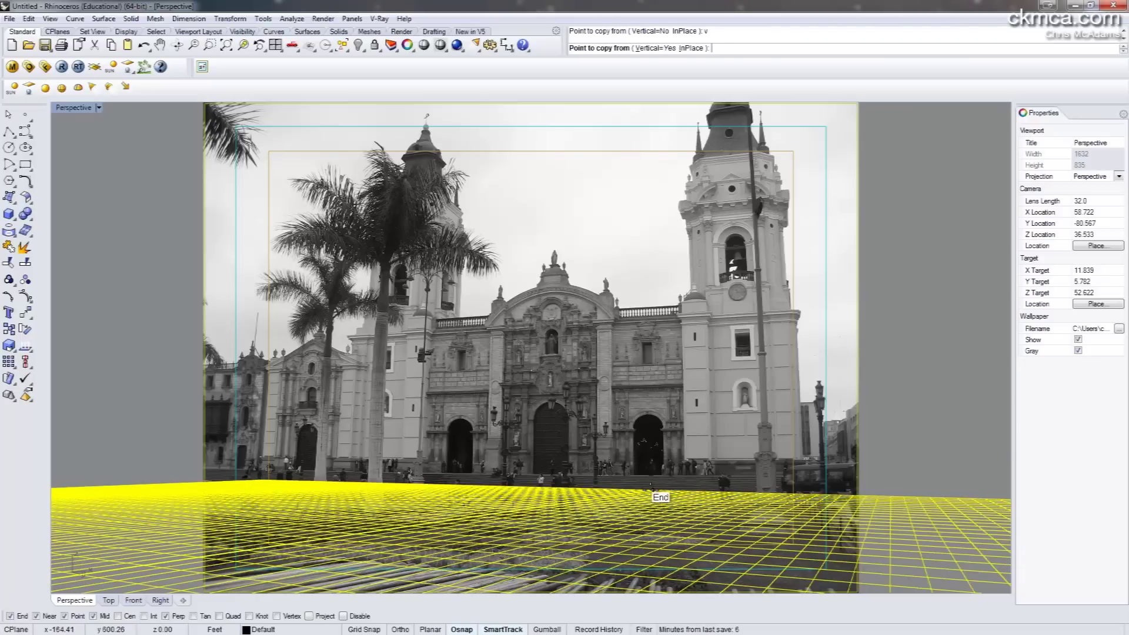
{"action": "left_click", "coordinate": [652, 493]}
{"action": "key", "text": "shift"}
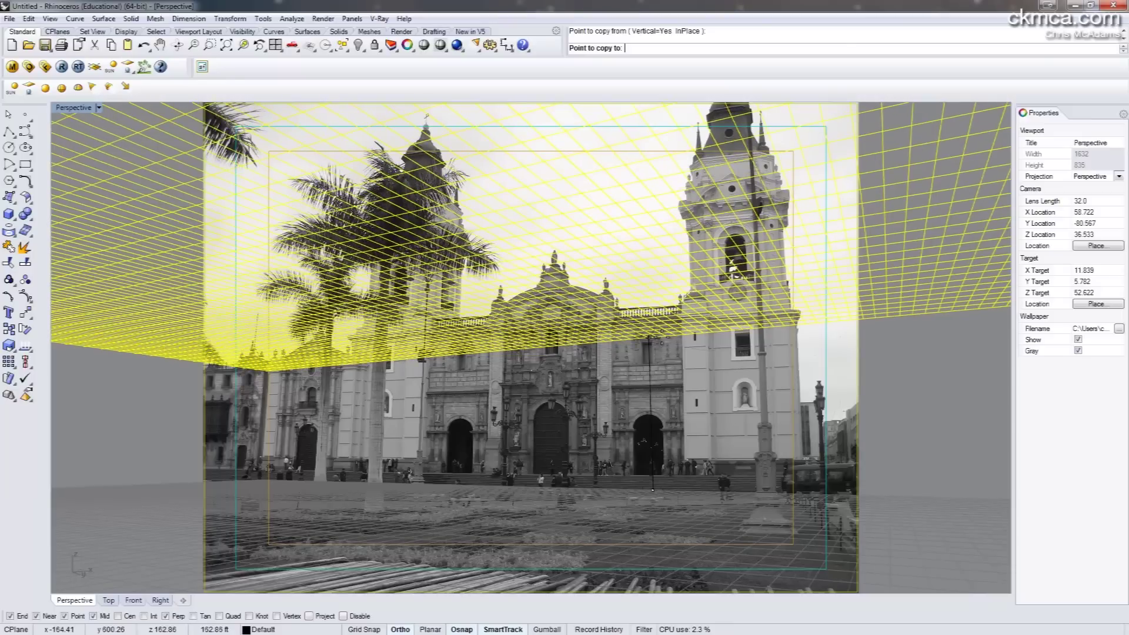
{"action": "left_click", "coordinate": [658, 338]}
{"action": "key", "text": "Return"}
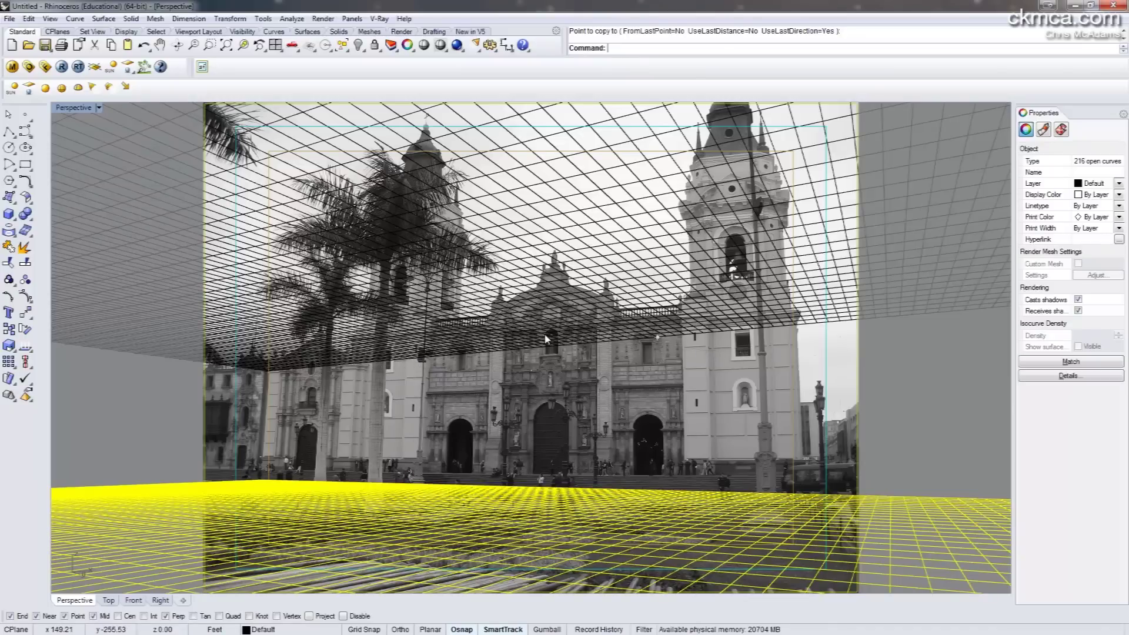
Step: Fine-tune the camera so the grids follow the cathedral's perspective, and lower the upper grid to the height of the arched doorways
{"action": "right_click_drag", "start_coordinate": [545, 338], "coordinate": [592, 247], "text": "shift"}
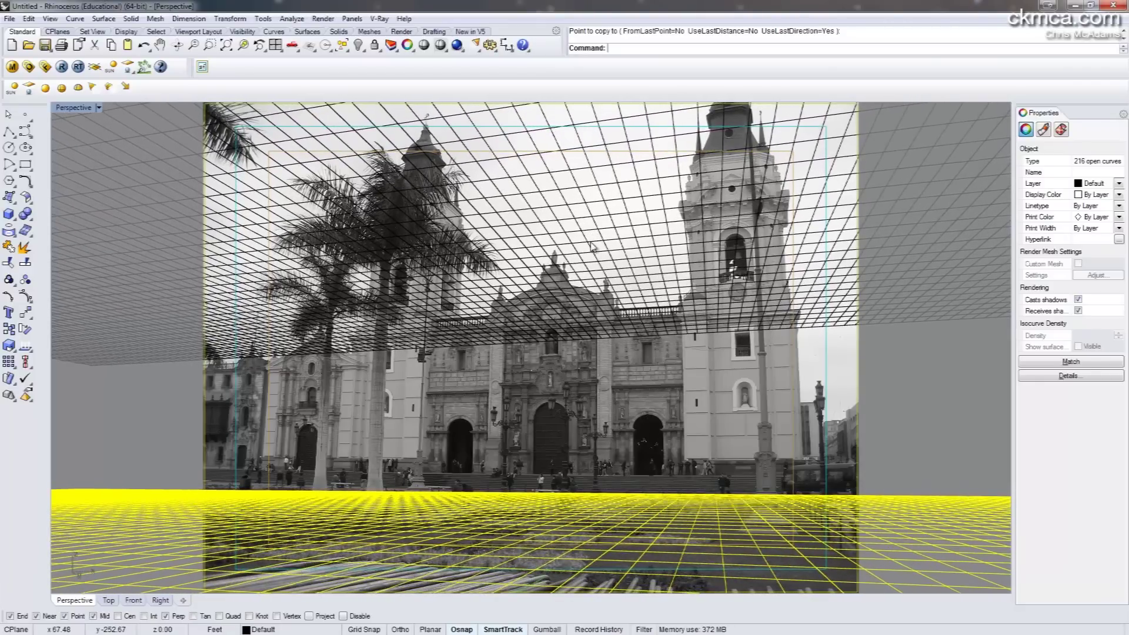
{"action": "left_click", "coordinate": [606, 258]}
{"action": "key", "text": "Return"}
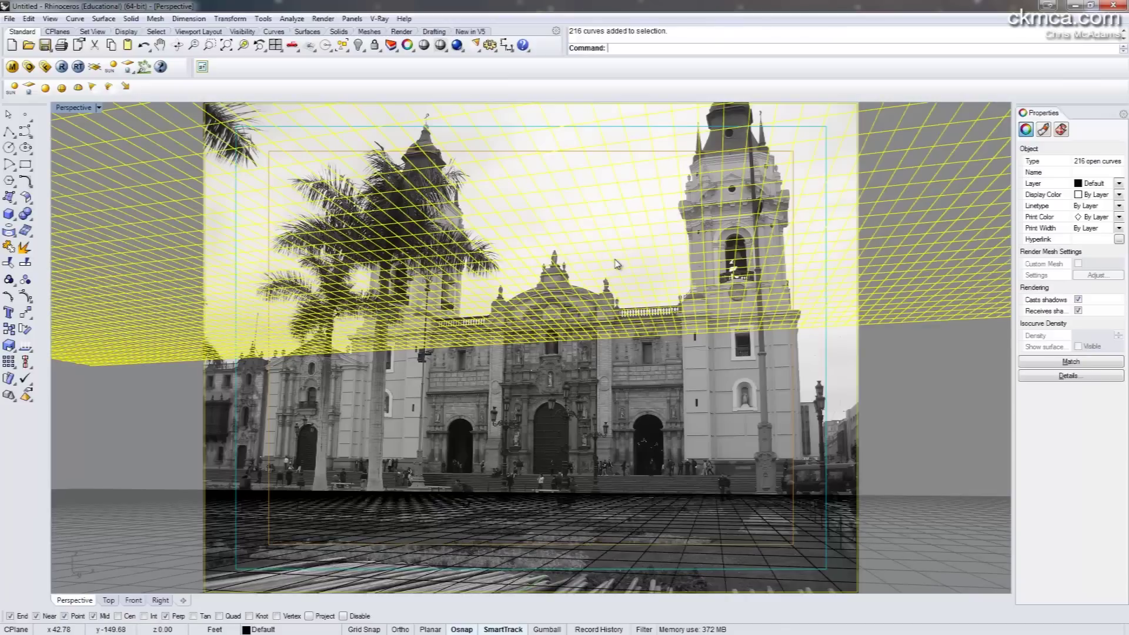
{"action": "left_click_drag", "start_coordinate": [615, 265], "coordinate": [619, 287]}
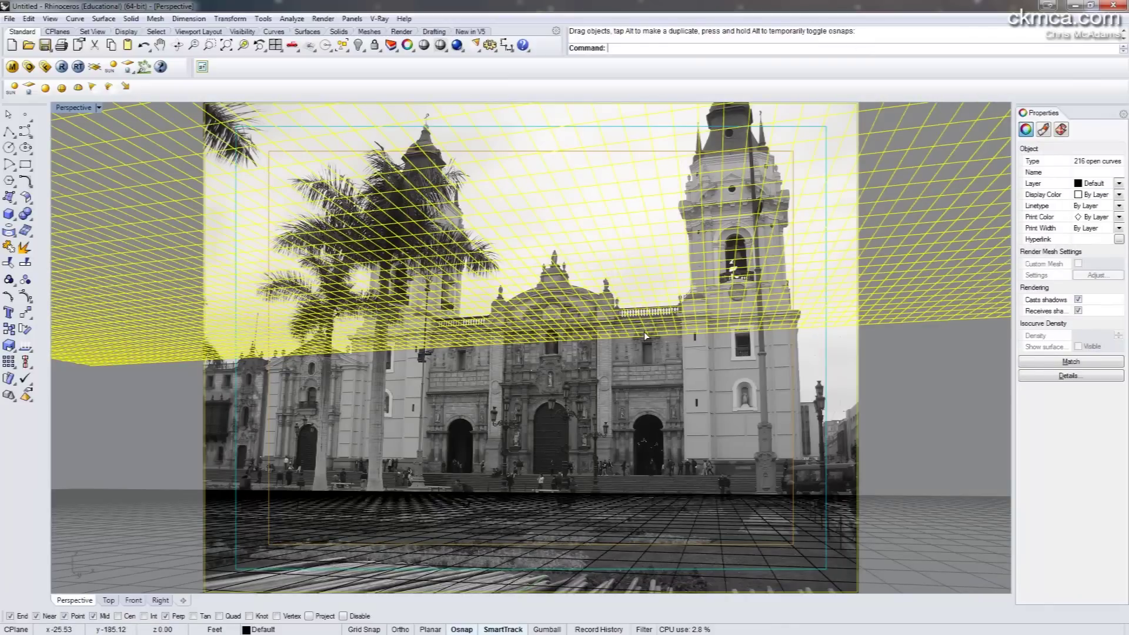
{"action": "left_click_drag", "start_coordinate": [644, 333], "coordinate": [636, 451]}
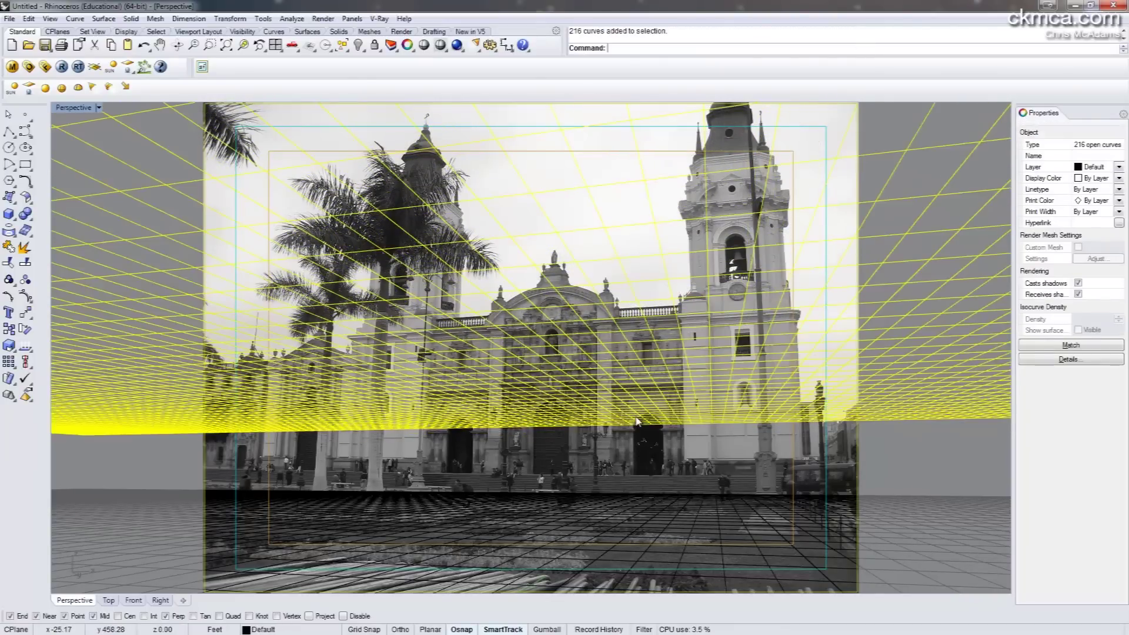
Step: Delete the upper reference grid and clear the selection
{"action": "key", "text": "Delete"}
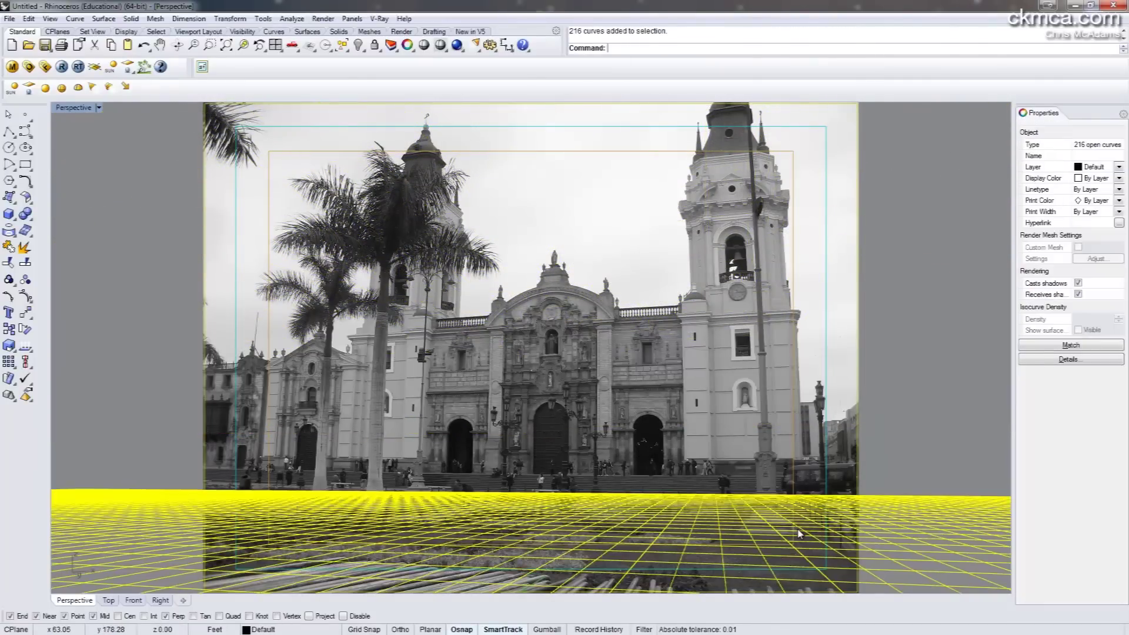
{"action": "left_click", "coordinate": [801, 532]}
{"action": "left_click", "coordinate": [156, 327]}
Step: Restore the four-viewport layout and draw a box on the ground grid, about 157 ft wide and 190 ft high
{"action": "double_click", "coordinate": [78, 109]}
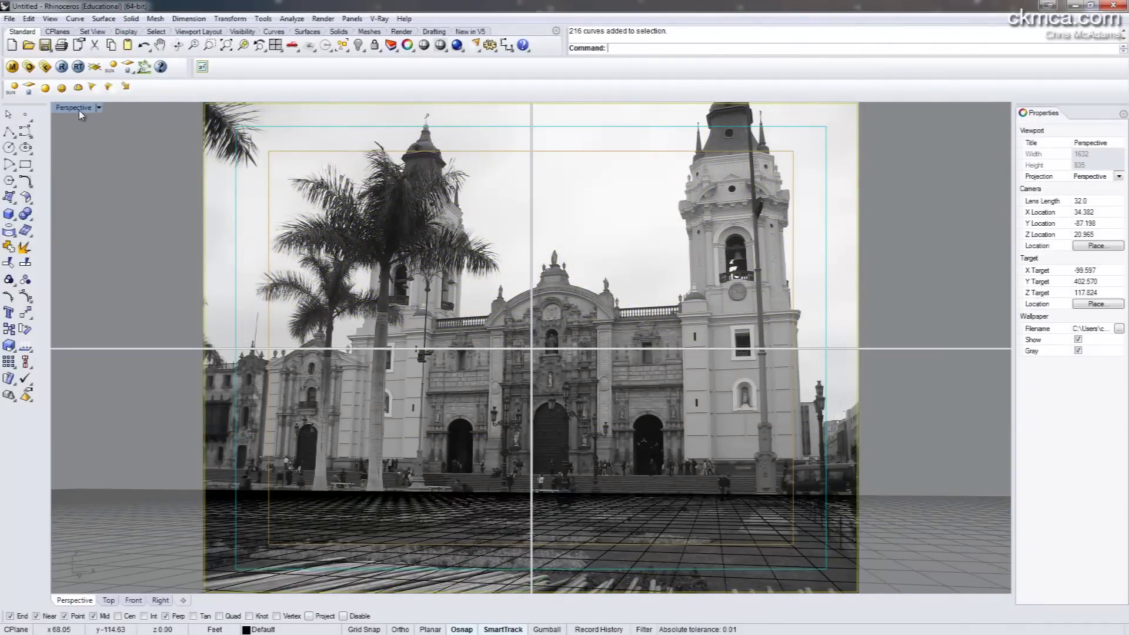
{"action": "type", "text": "Box"}
{"action": "key", "text": "Return"}
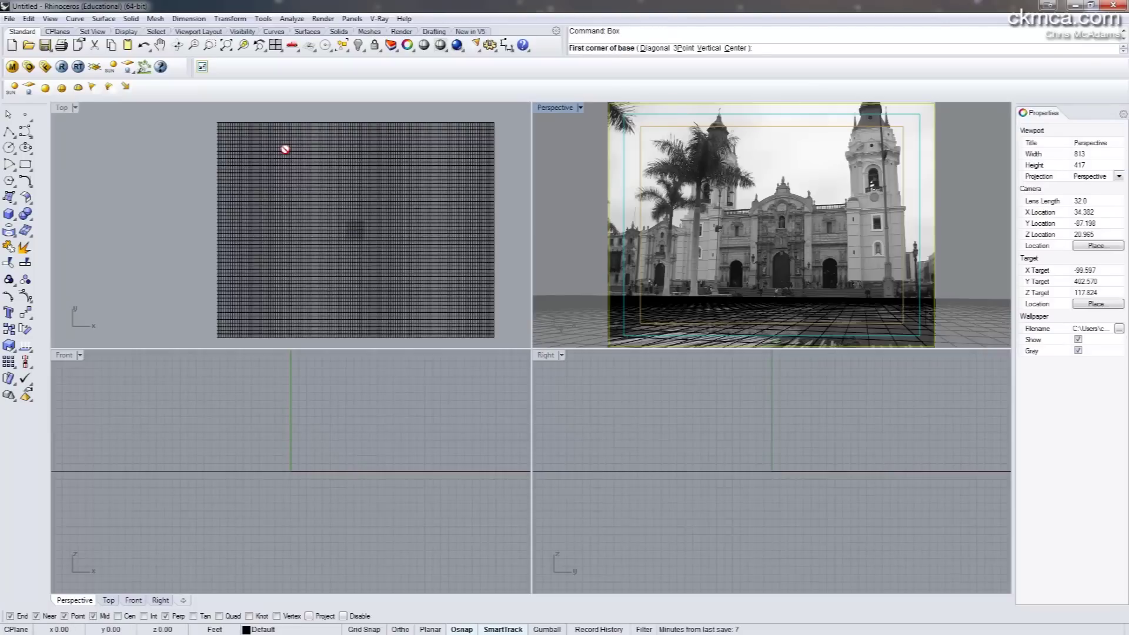
{"action": "left_click", "coordinate": [327, 160]}
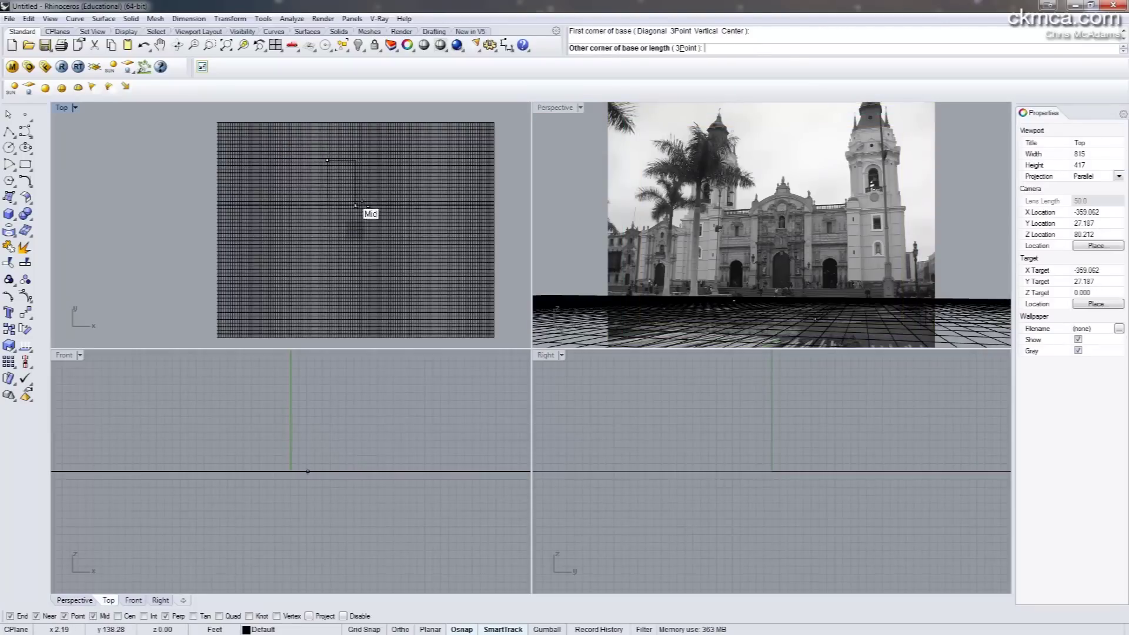
{"action": "left_click", "coordinate": [355, 198]}
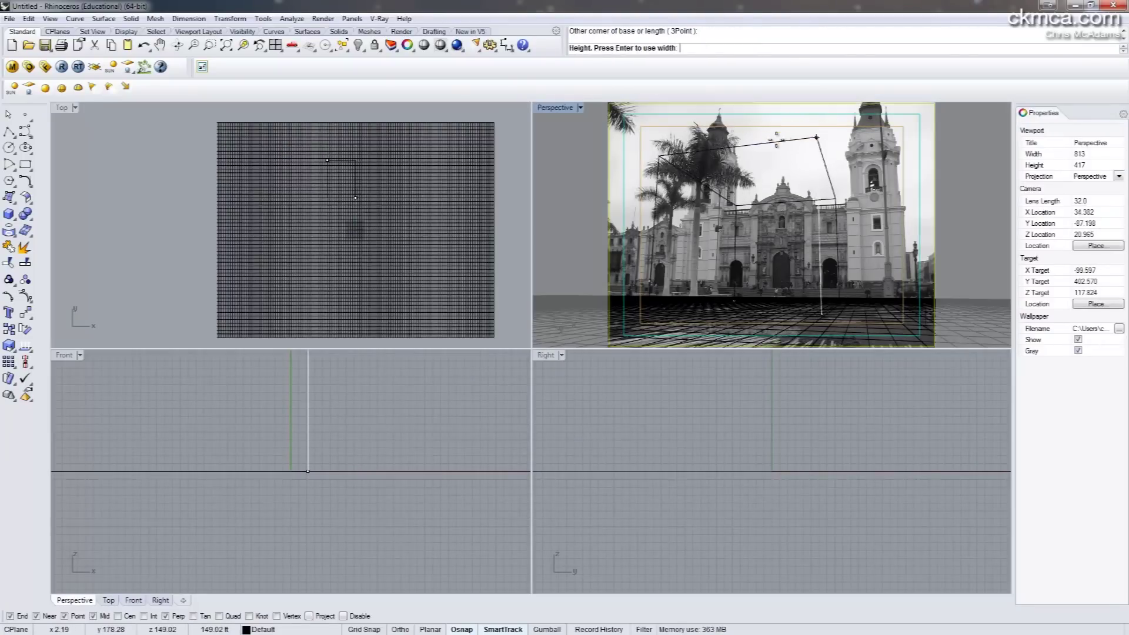
{"action": "scroll", "coordinate": [322, 459], "scroll_direction": "down", "scroll_amount": 3}
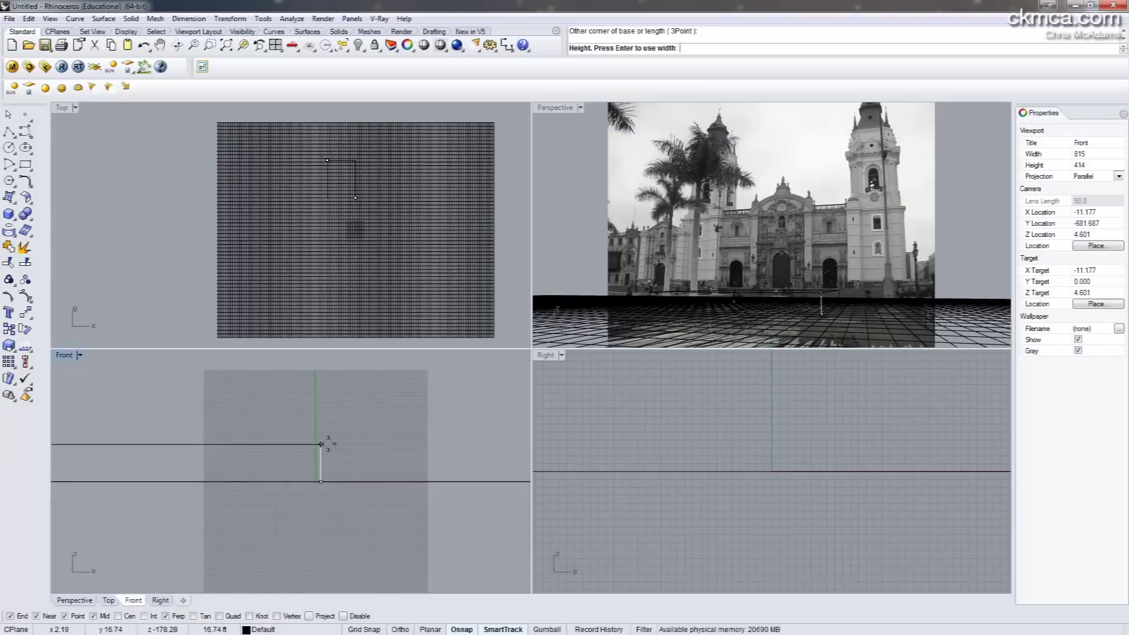
{"action": "scroll", "coordinate": [321, 444], "scroll_direction": "down", "scroll_amount": 5}
{"action": "right_click_drag", "start_coordinate": [265, 396], "coordinate": [280, 433]}
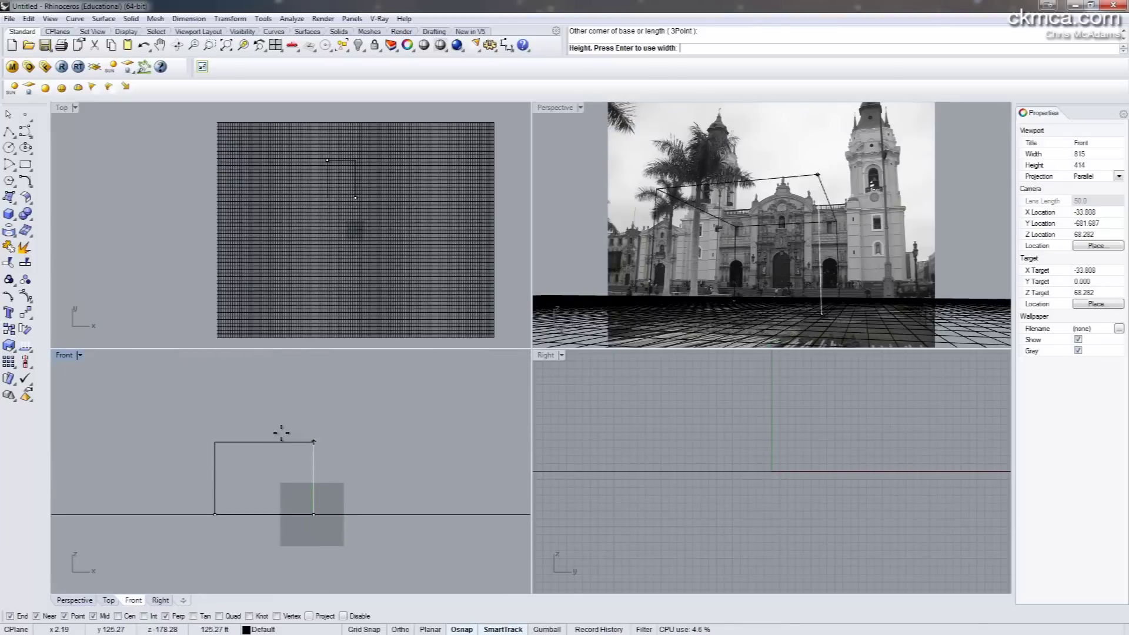
{"action": "left_click", "coordinate": [277, 395]}
Step: Narrow the box's width with Scale1D in the Front view to about 0.41 of its size, keeping its right side fixed
{"action": "left_click", "coordinate": [313, 418]}
{"action": "type", "text": "S"}
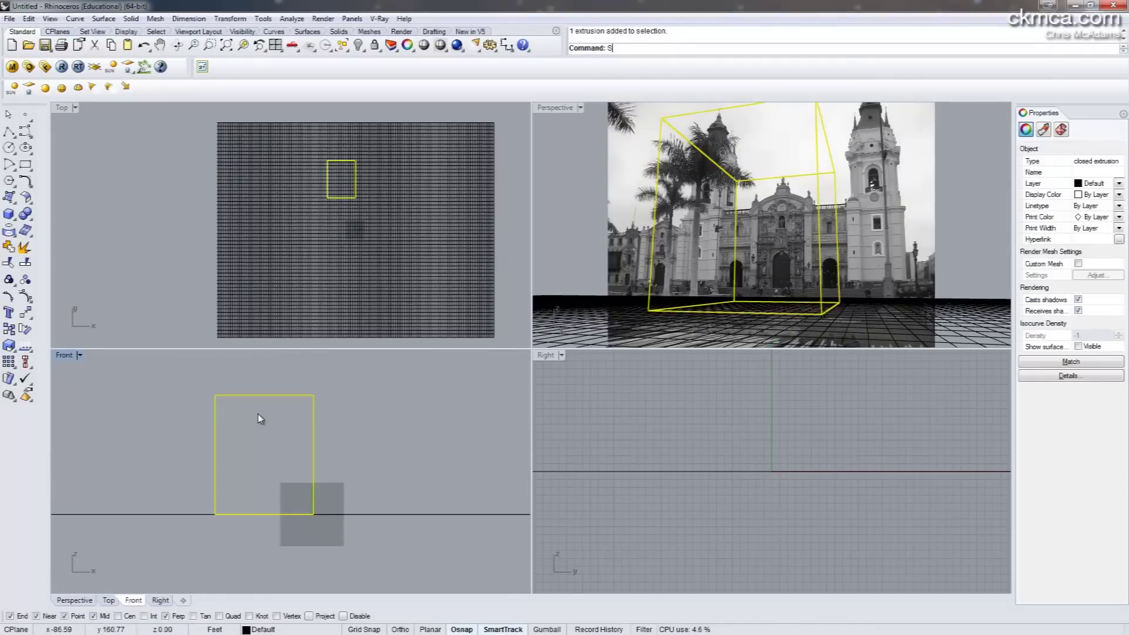
{"action": "type", "text": "cale1D"}
{"action": "key", "text": "Return"}
{"action": "left_click", "coordinate": [312, 395]}
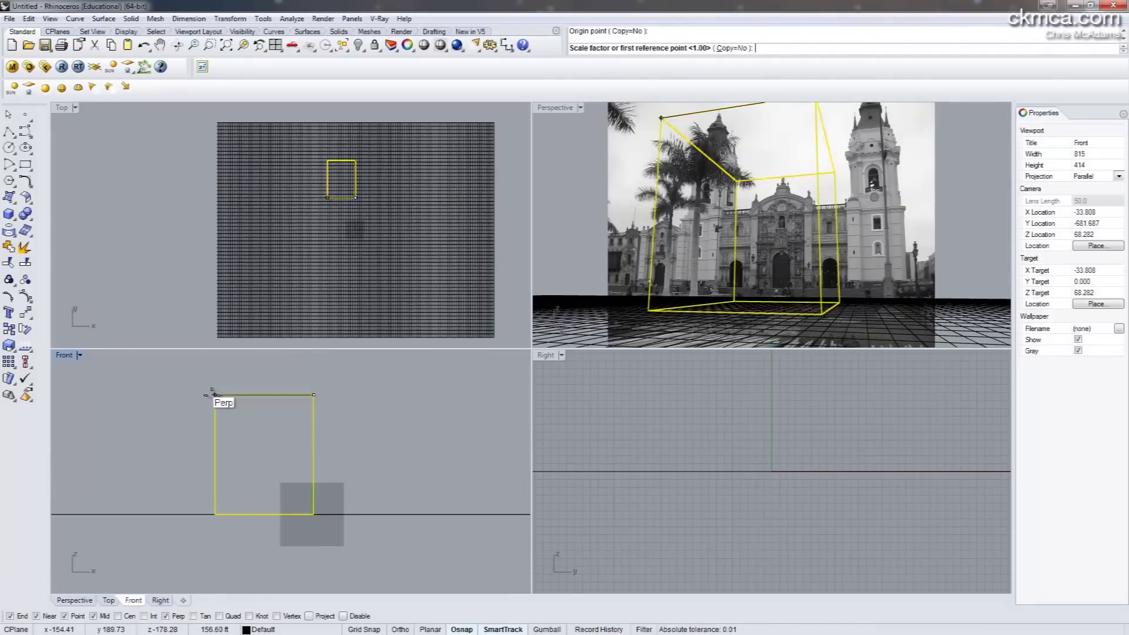
{"action": "left_click", "coordinate": [215, 395]}
{"action": "left_click", "coordinate": [273, 418]}
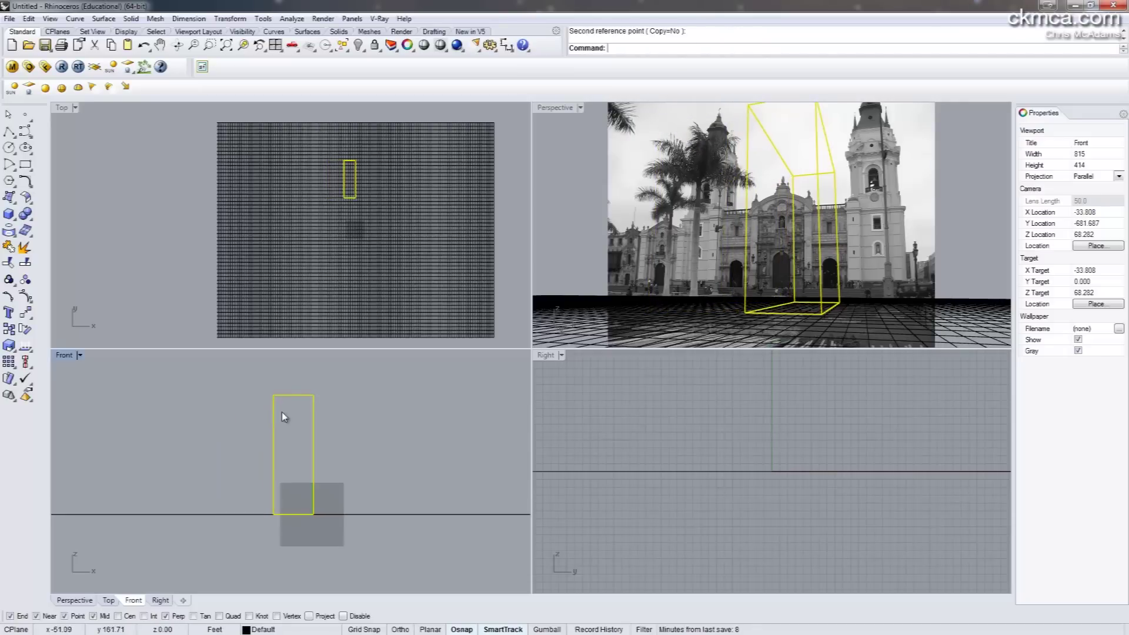
Step: Reduce the box's depth with Scale1D in the Top view by a factor of about 0.21, keeping the near side fixed
{"action": "right_click", "coordinate": [383, 195]}
{"action": "left_click", "coordinate": [356, 161]}
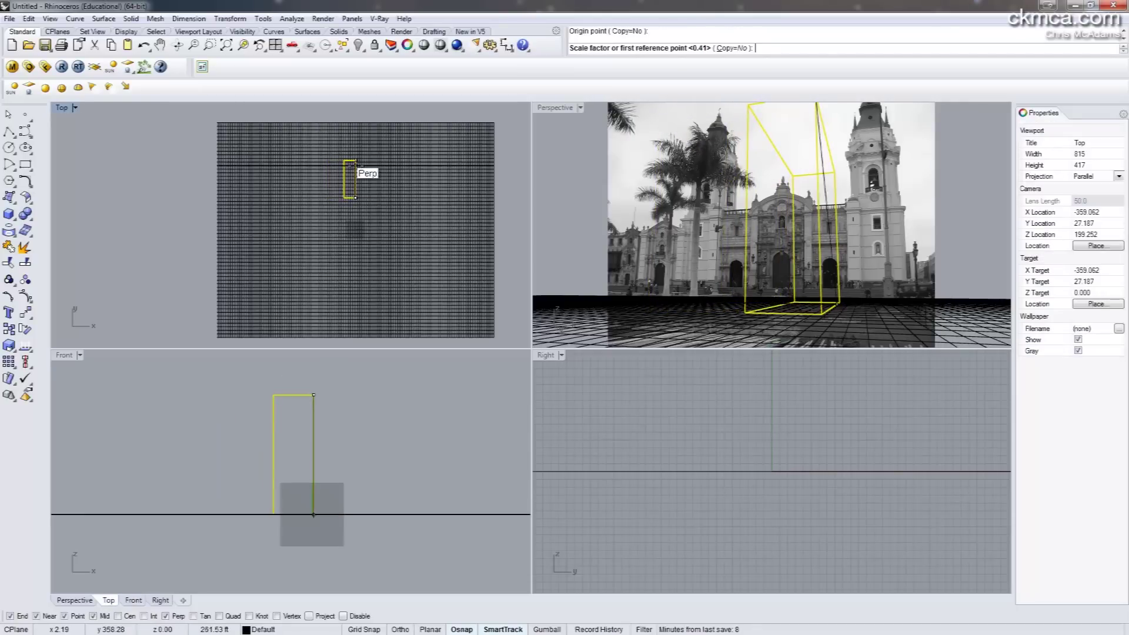
{"action": "left_click", "coordinate": [355, 162]}
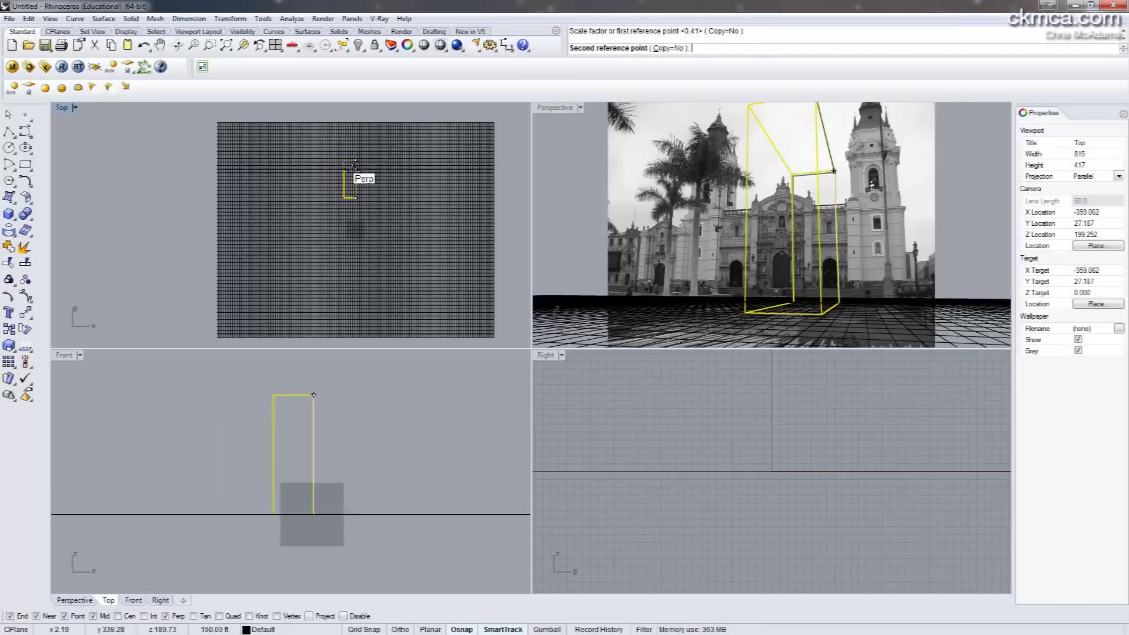
{"action": "left_click", "coordinate": [328, 195]}
{"action": "left_click", "coordinate": [441, 448]}
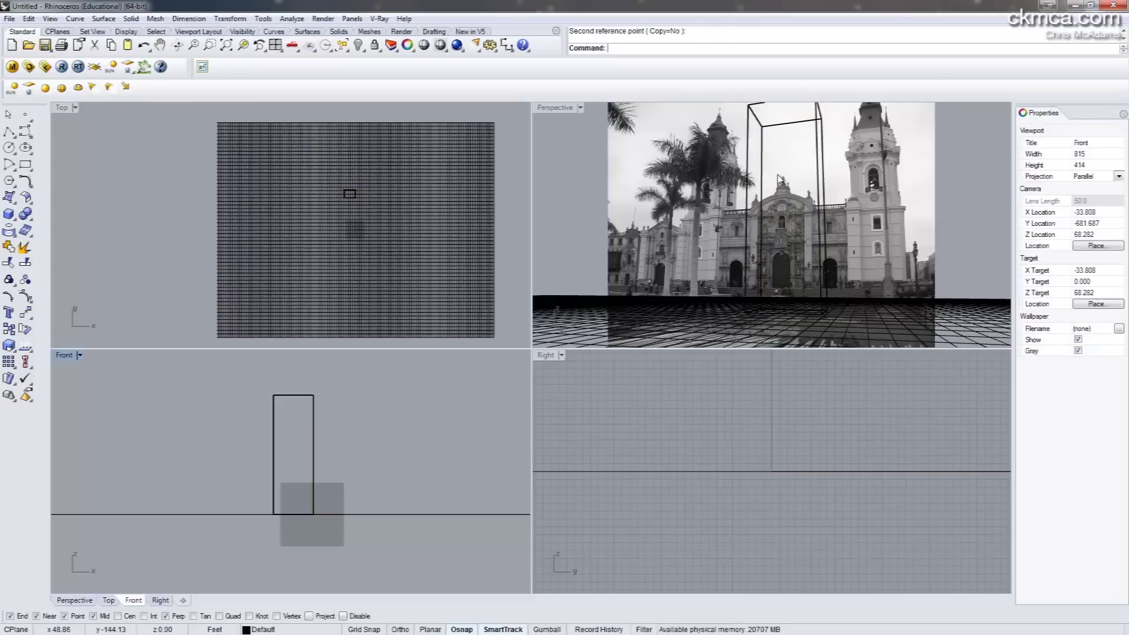
Step: Maximize the Perspective viewport and copy the box to the far left and far right of the cathedral's base
{"action": "left_click", "coordinate": [817, 161]}
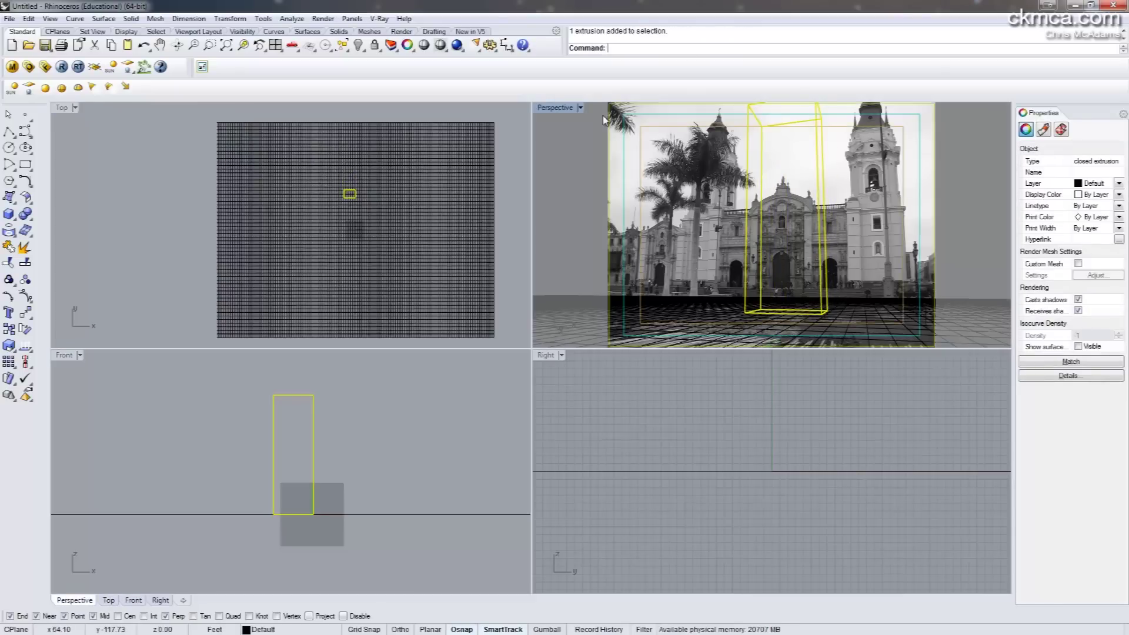
{"action": "double_click", "coordinate": [559, 108]}
{"action": "type", "text": "Cop"}
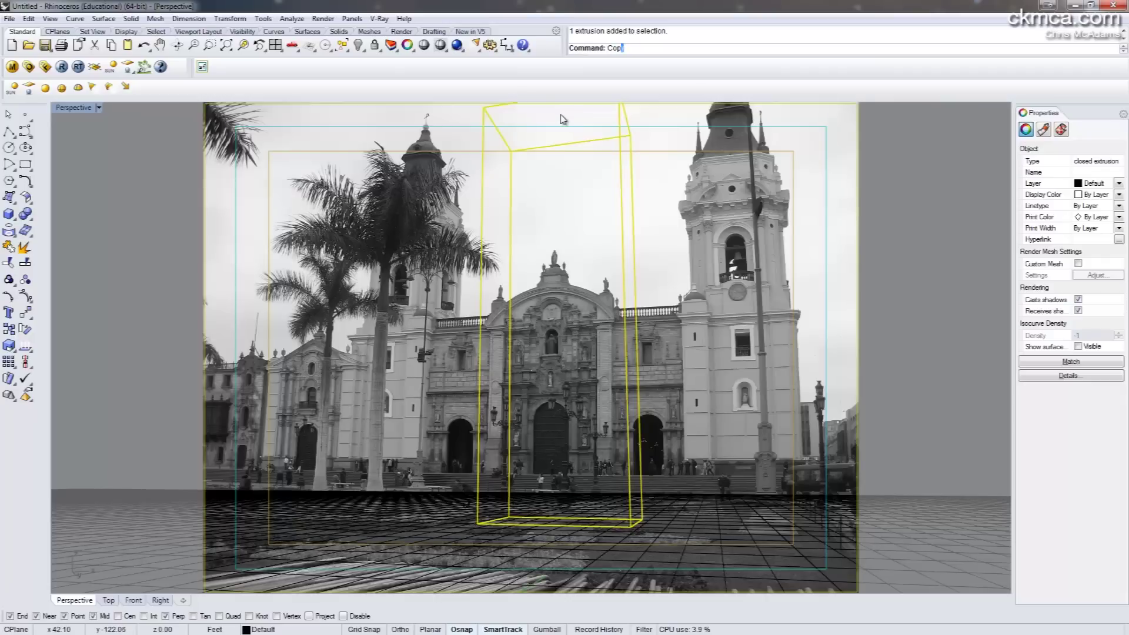
{"action": "type", "text": "y"}
{"action": "key", "text": "Return"}
{"action": "left_click", "coordinate": [641, 520]}
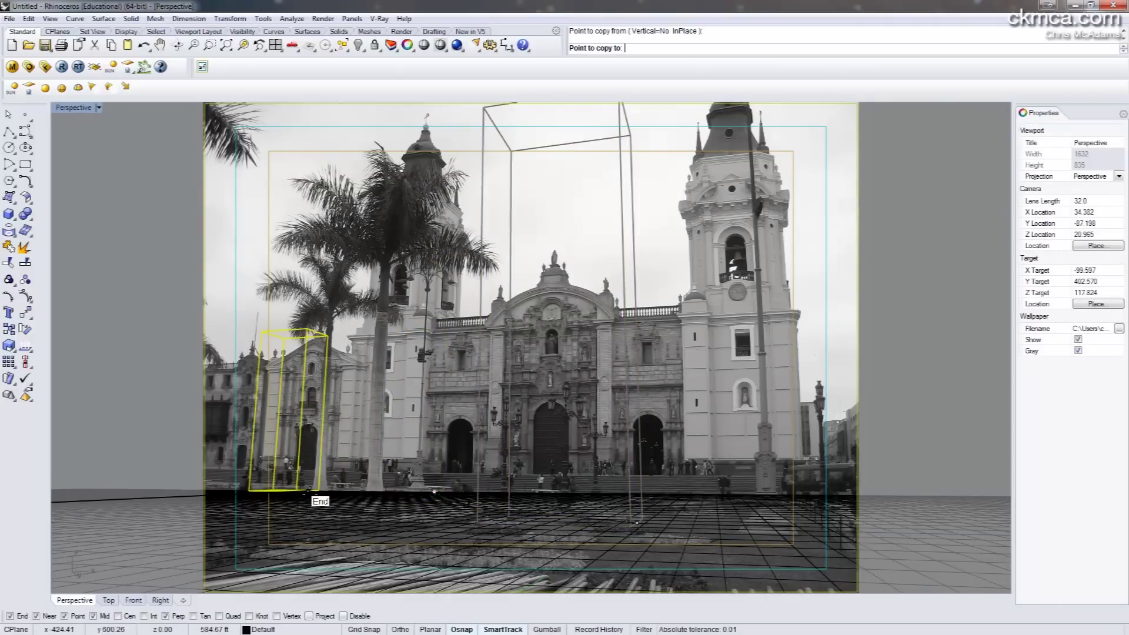
{"action": "left_click", "coordinate": [308, 490]}
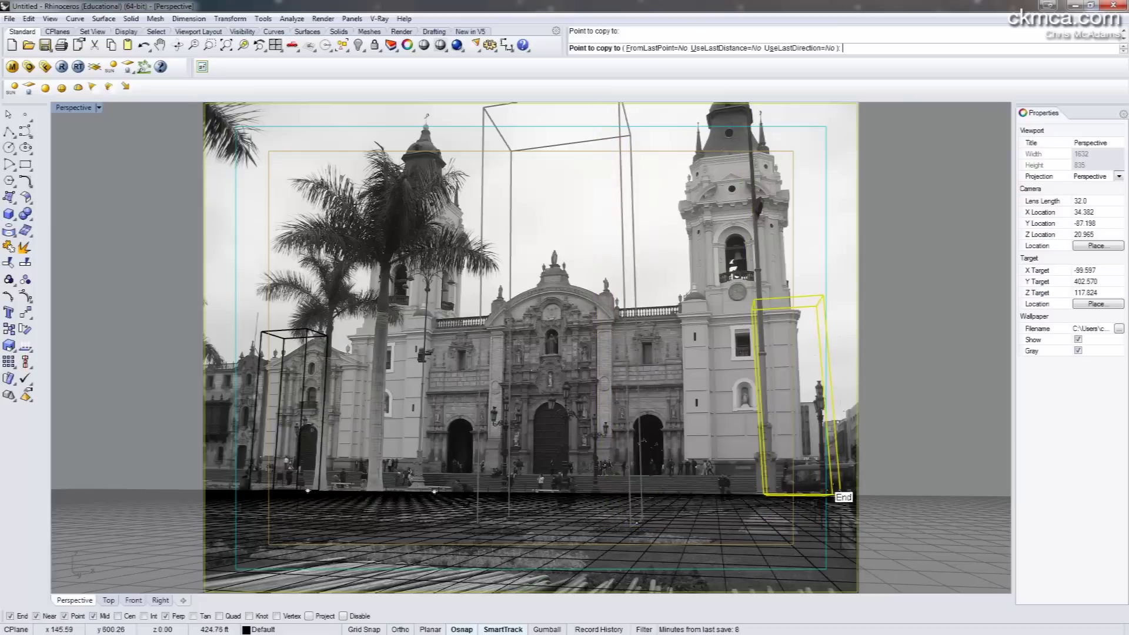
{"action": "left_click", "coordinate": [830, 490]}
{"action": "key", "text": "Return"}
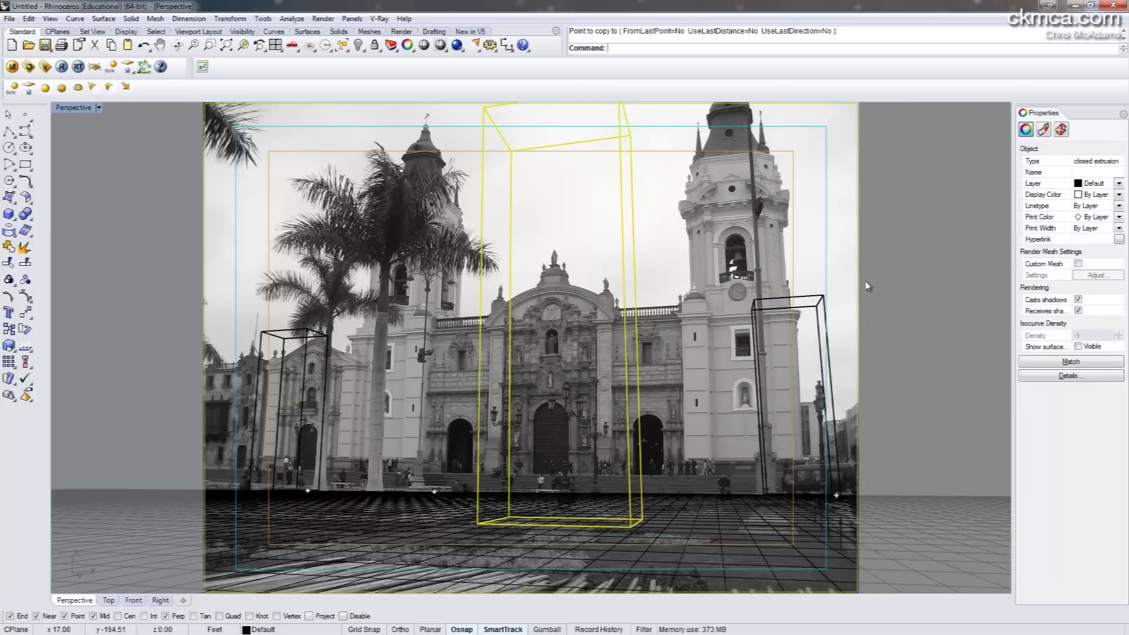
{"action": "key", "text": "Escape"}
Step: Stretch the left box copy upward from its base with Scale1D by a factor of about 1.73
{"action": "left_click", "coordinate": [301, 334]}
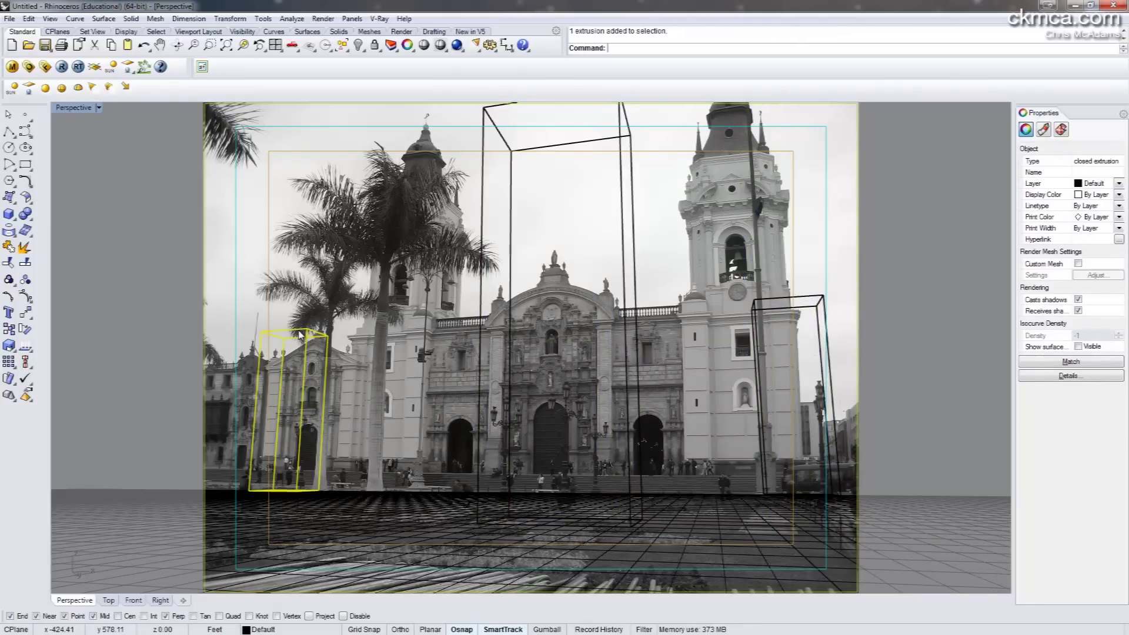
{"action": "type", "text": "Scale1D"}
{"action": "key", "text": "Return"}
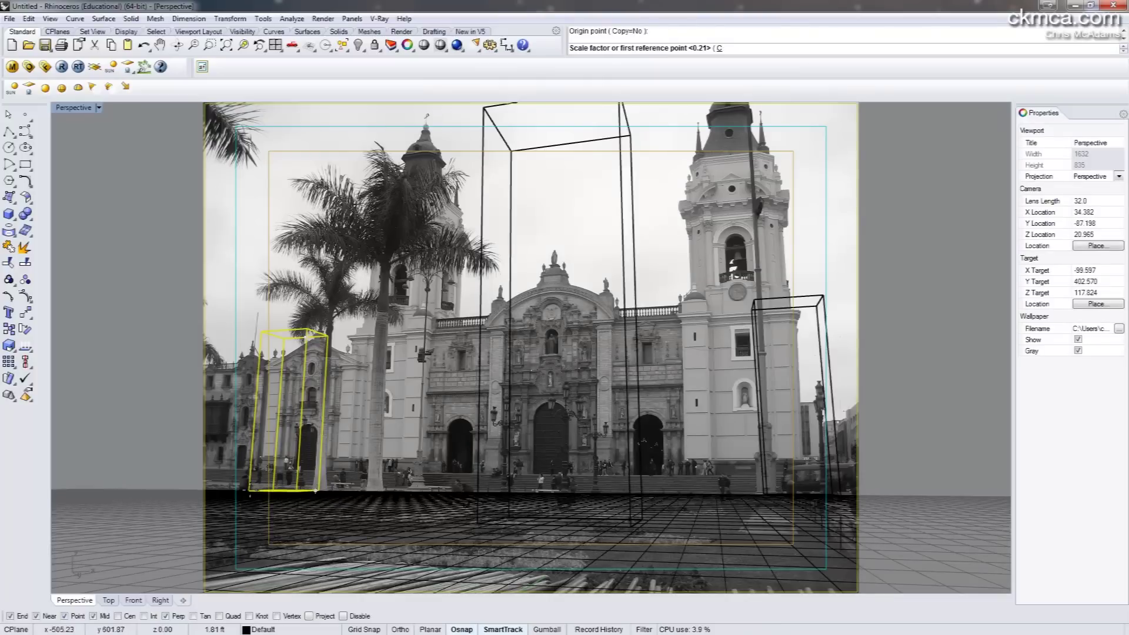
{"action": "left_click", "coordinate": [257, 328]}
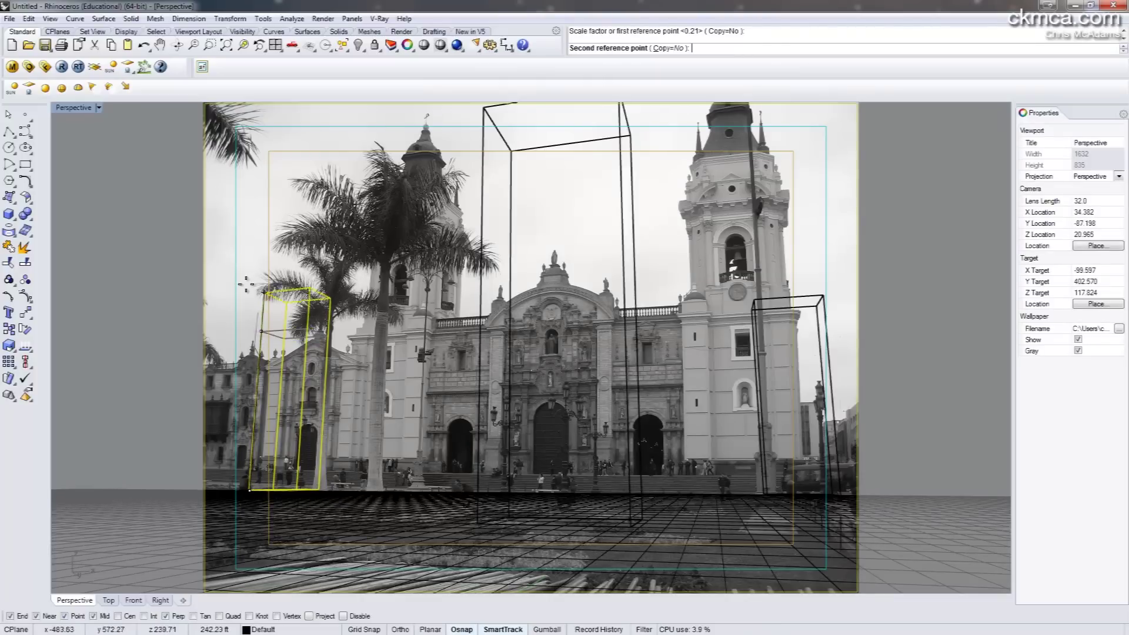
{"action": "left_click", "coordinate": [242, 215]}
Step: Stretch the right box copy upward from its base with Scale1D to a height of about 283 ft
{"action": "left_click", "coordinate": [797, 299]}
{"action": "key", "text": "Return"}
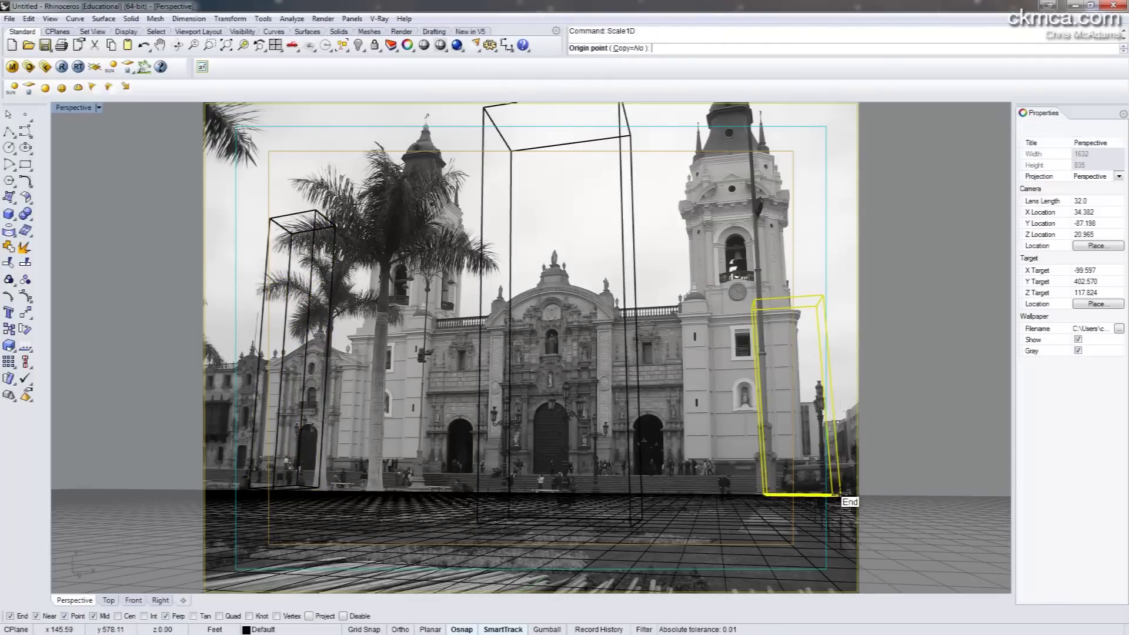
{"action": "left_click", "coordinate": [839, 496]}
{"action": "left_click", "coordinate": [823, 294]}
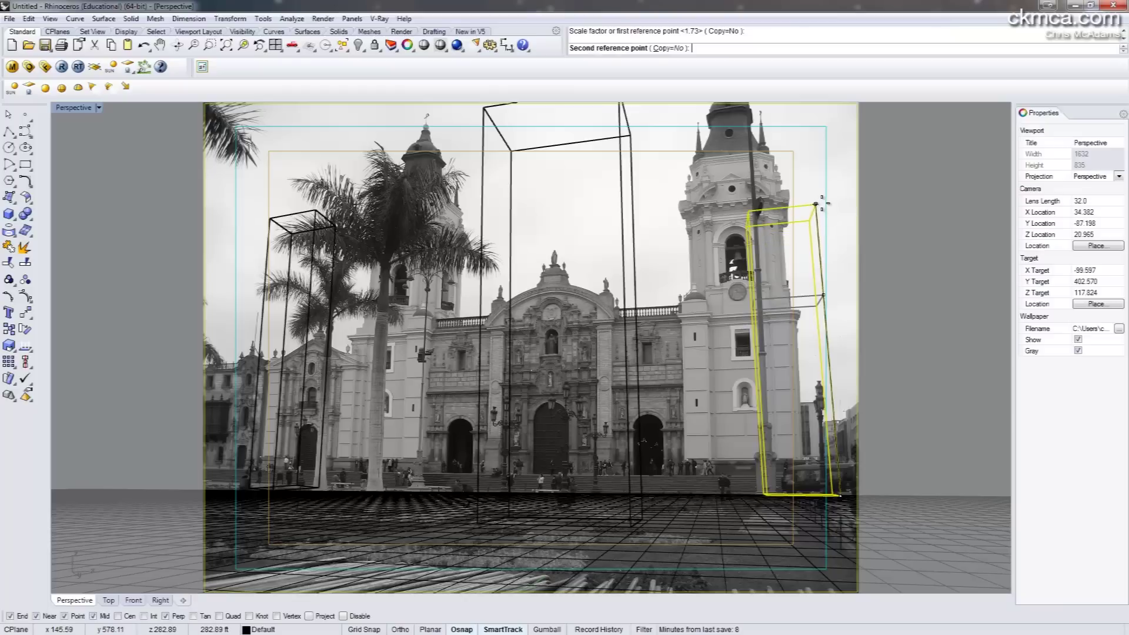
{"action": "left_click", "coordinate": [822, 203]}
Step: Delete the original middle box and start a V-Ray render of the Perspective view
{"action": "left_click", "coordinate": [634, 247]}
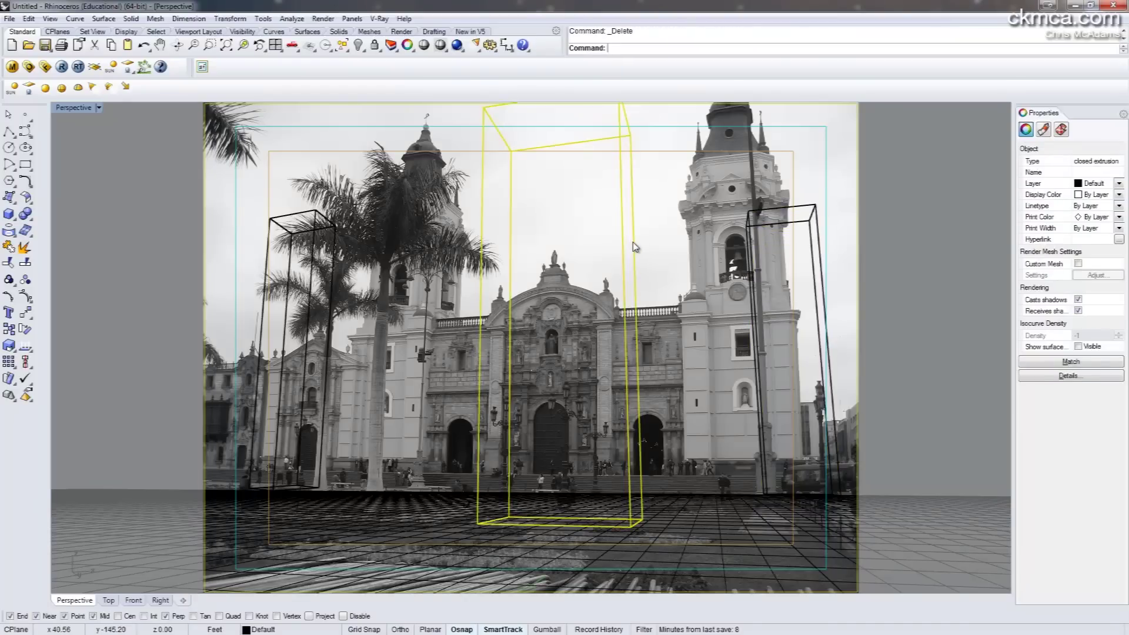
{"action": "key", "text": "Delete"}
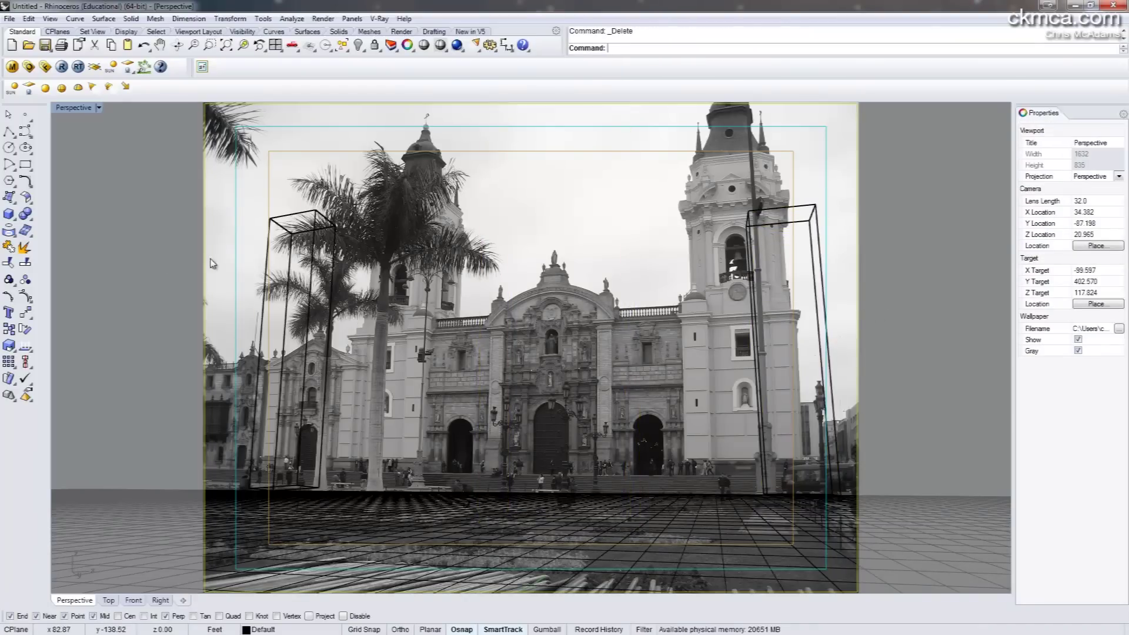
{"action": "left_click", "coordinate": [62, 68]}
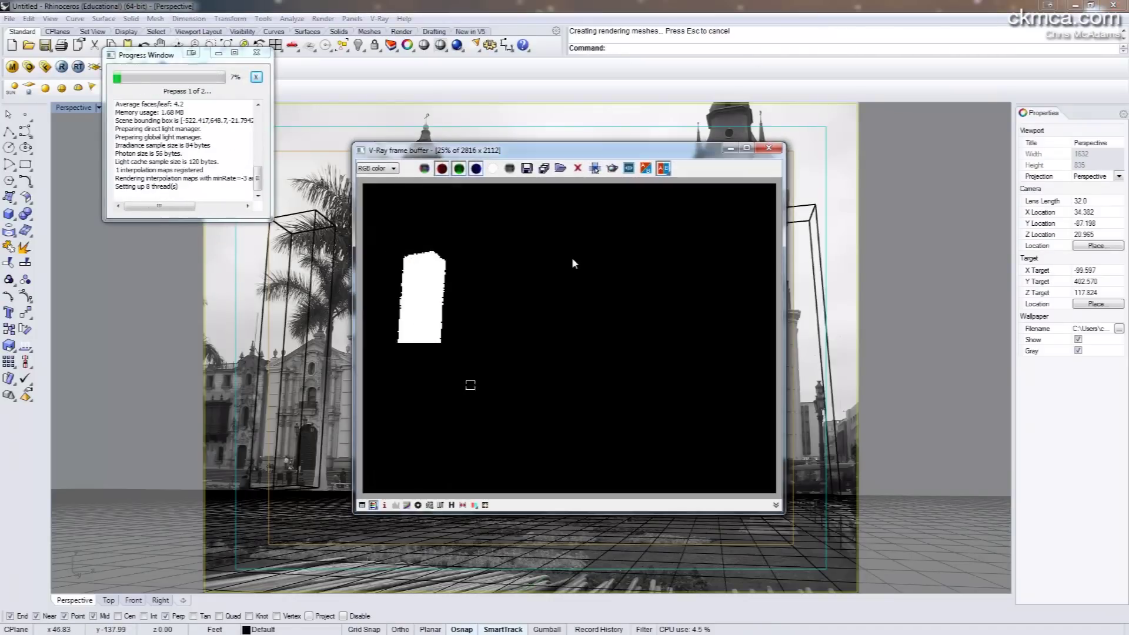